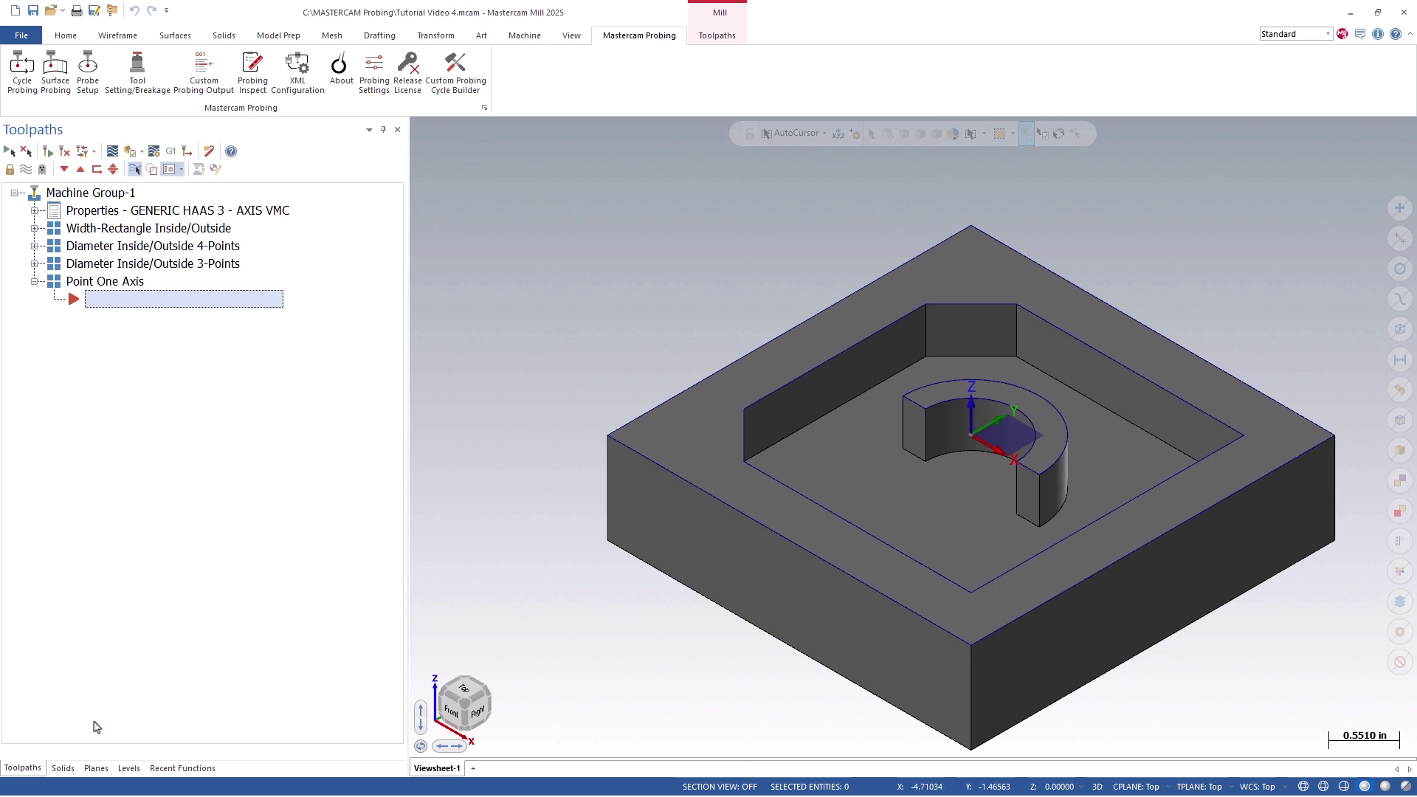
Step: Create a new plane from the two top edges meeting at the block corner, choosing orientation 7 of 8
{"action": "left_click", "coordinate": [92, 756]}
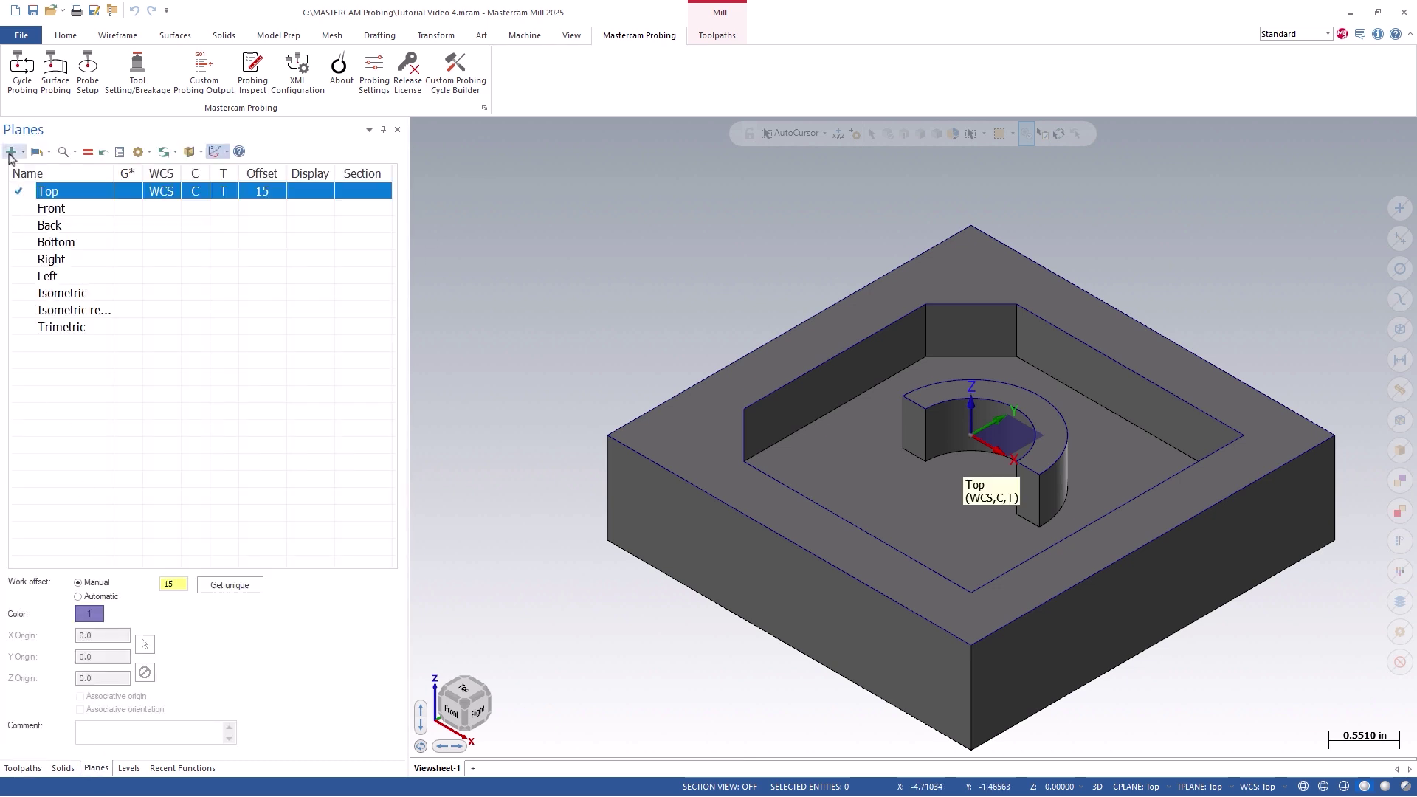
{"action": "left_click", "coordinate": [1029, 256]}
{"action": "left_click", "coordinate": [938, 243]}
{"action": "left_click", "coordinate": [900, 359]}
{"action": "left_click", "coordinate": [901, 360]}
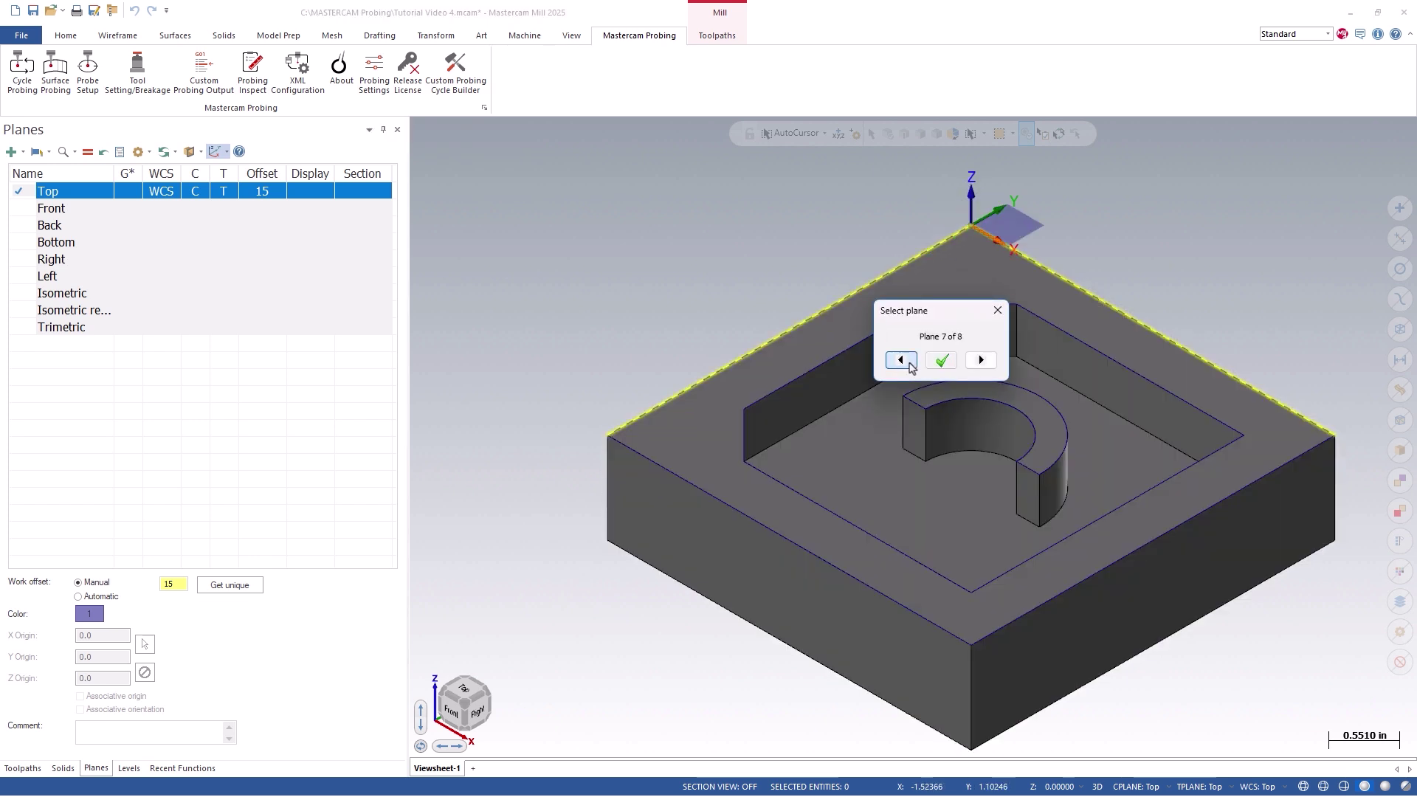
{"action": "left_click", "coordinate": [938, 360]}
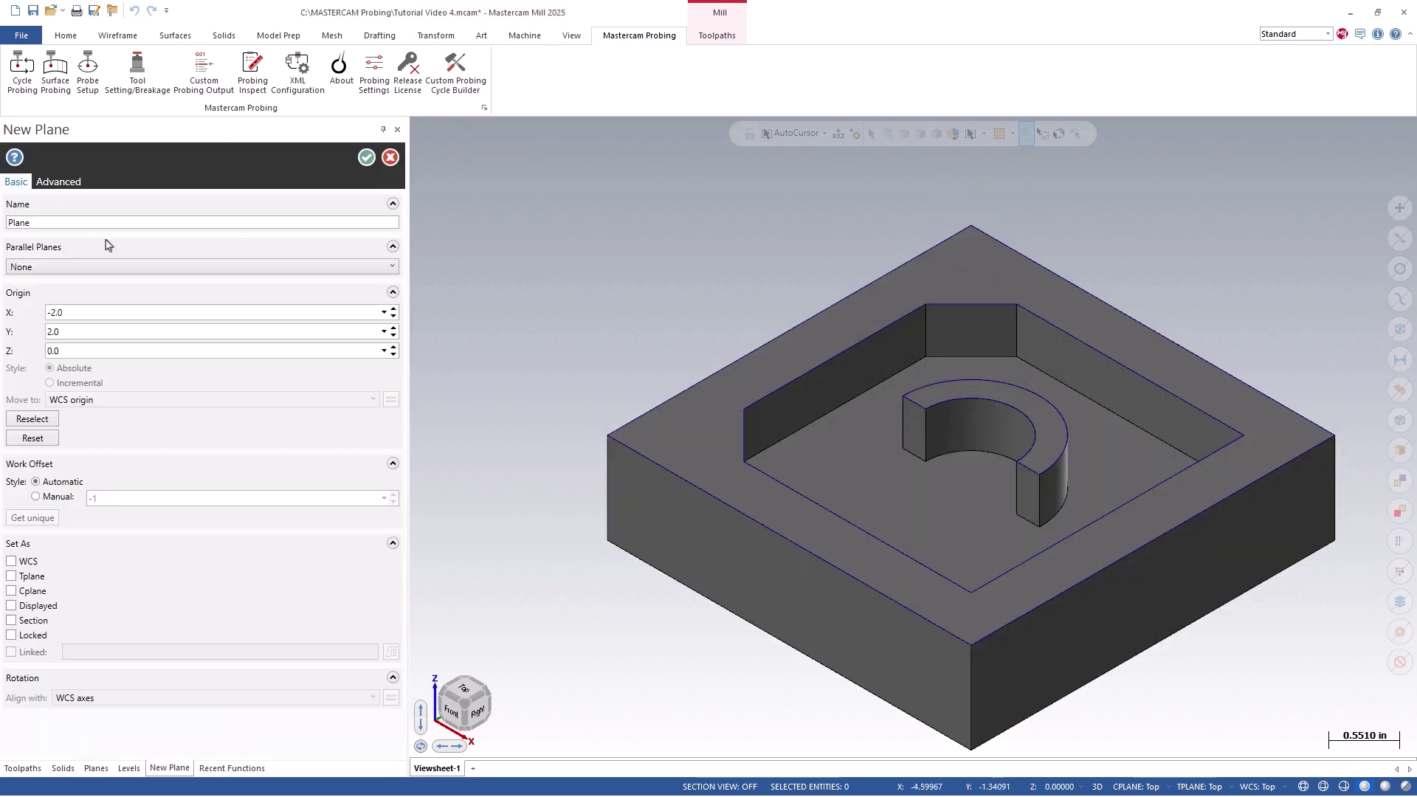
Step: Name the plane 'Set G154P10', give it manual work offset 15, and confirm
{"action": "left_click_drag", "start_coordinate": [79, 223], "coordinate": [3, 224]}
{"action": "type", "text": "Set G154P10"}
{"action": "left_click", "coordinate": [52, 496]}
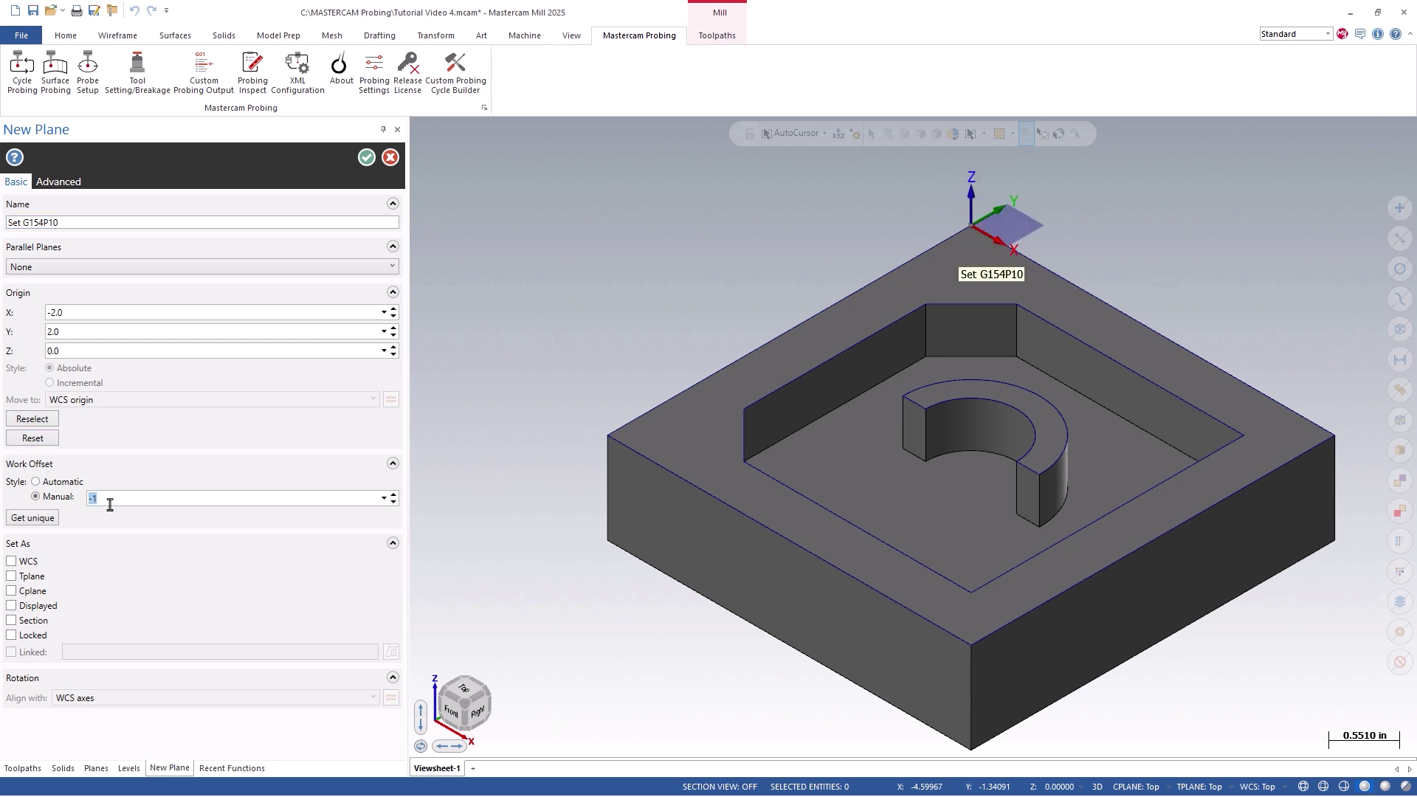
{"action": "type", "text": "15"}
{"action": "left_click", "coordinate": [367, 158]}
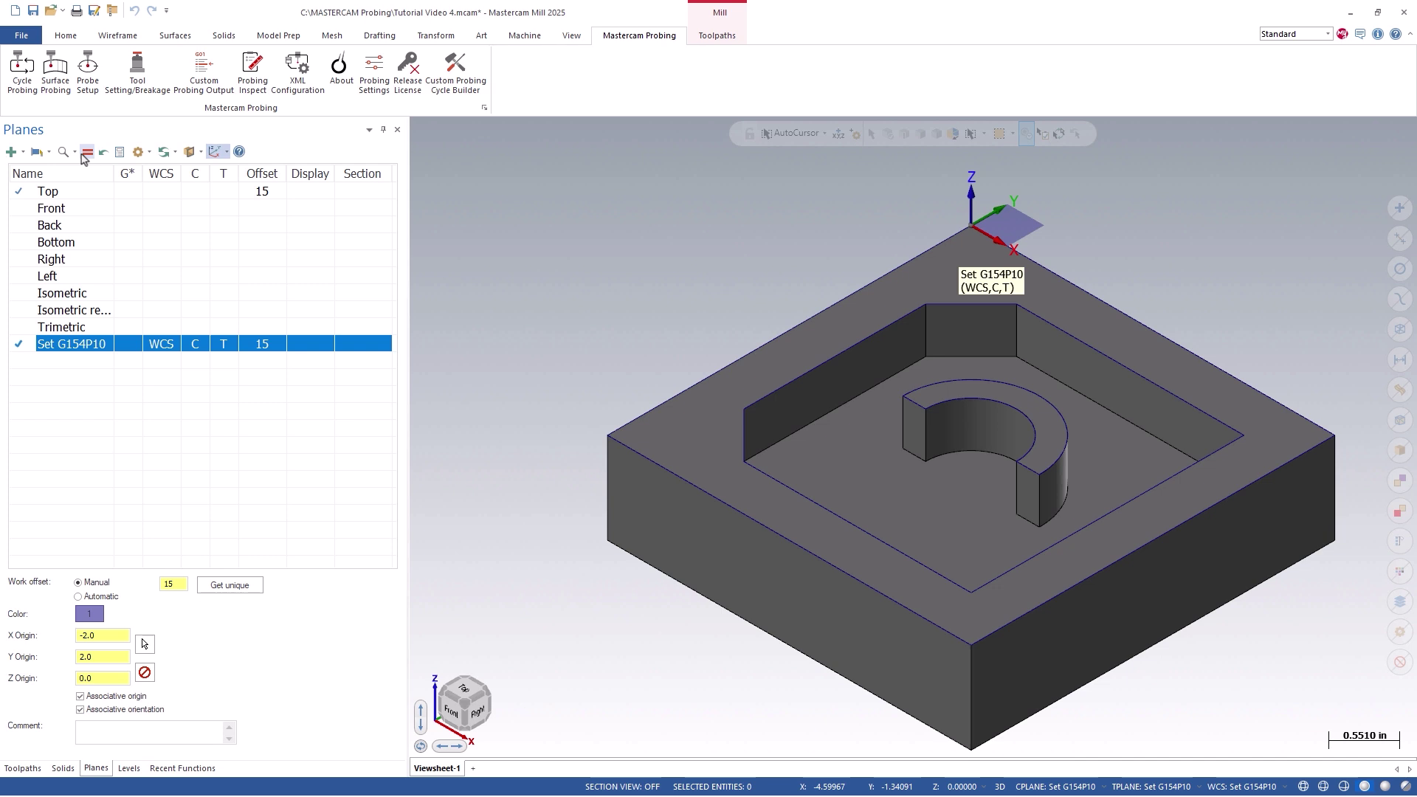
Step: Start a Workpiece Datum Point One Axis (O9811) cycle and paste 'Set G154P10' as its comment
{"action": "left_click", "coordinate": [27, 84]}
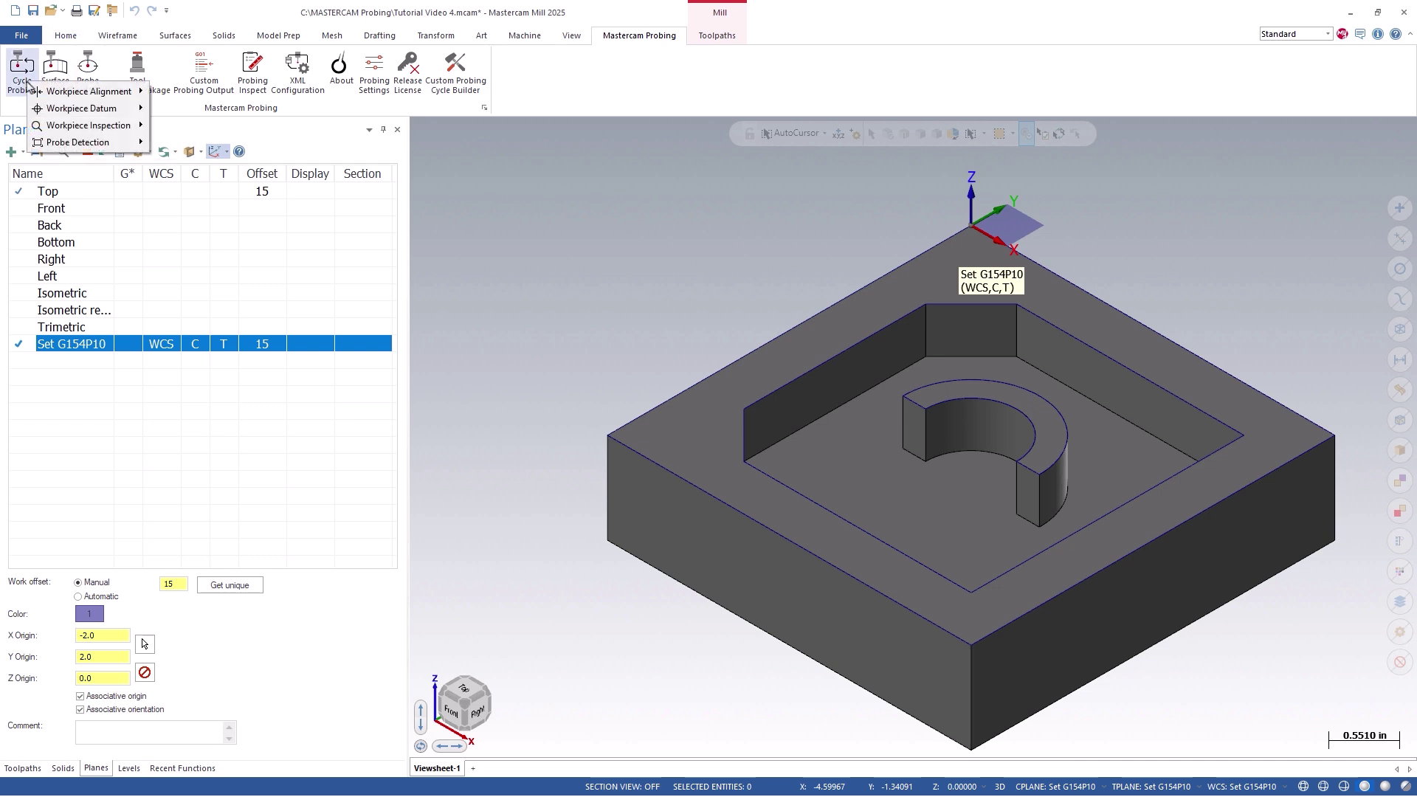
{"action": "mouse_move", "coordinate": [126, 113]}
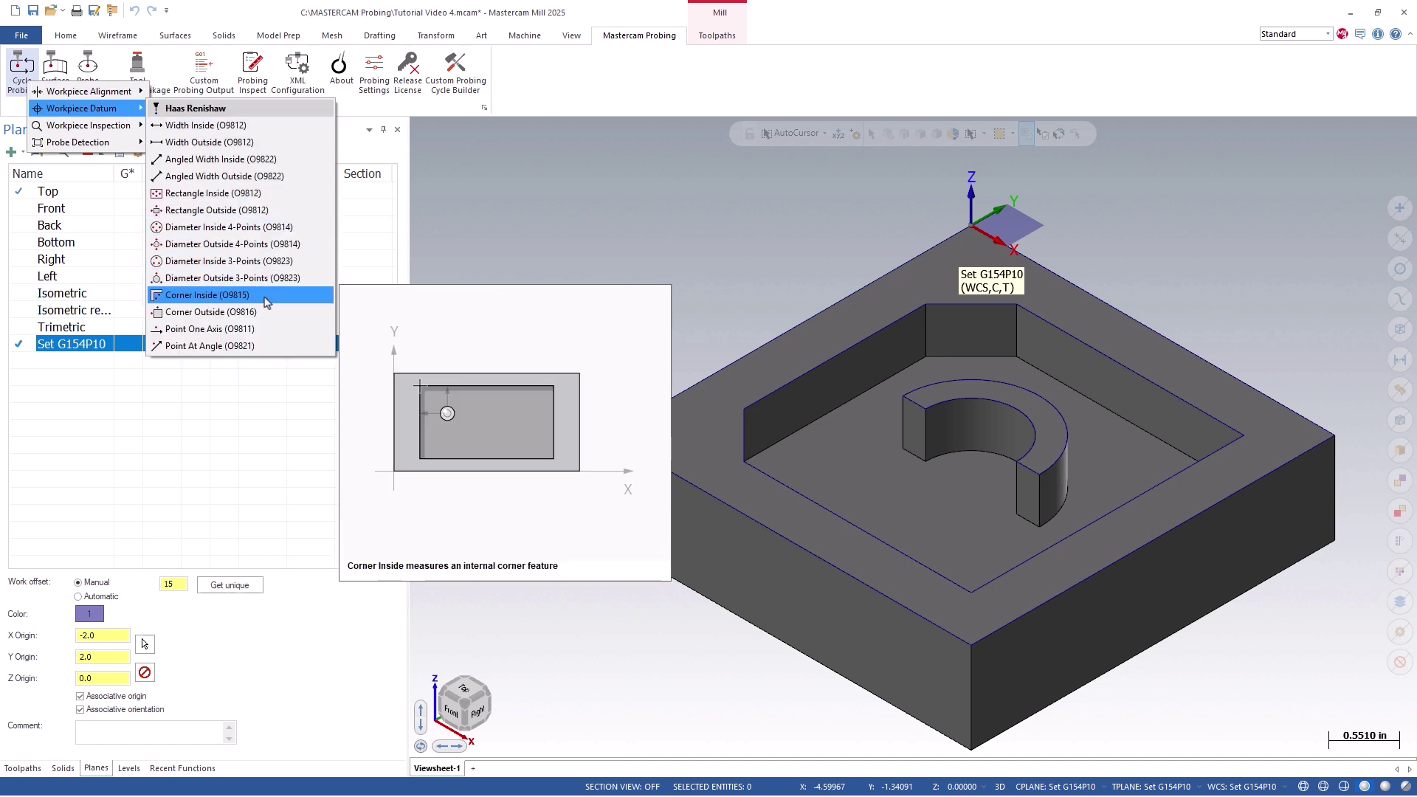
{"action": "left_click", "coordinate": [271, 330]}
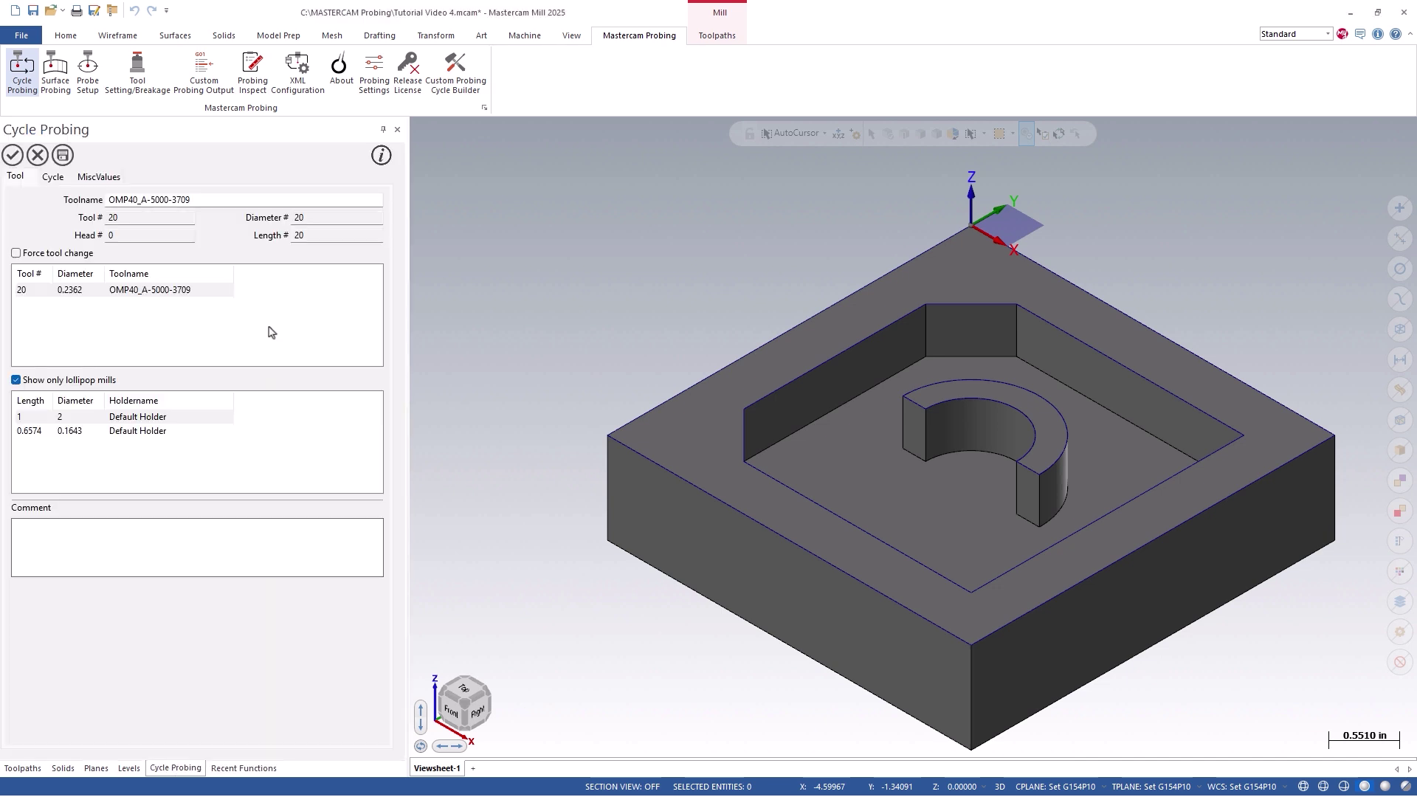
{"action": "left_click", "coordinate": [66, 528]}
{"action": "type", "text": "Set G154P10"}
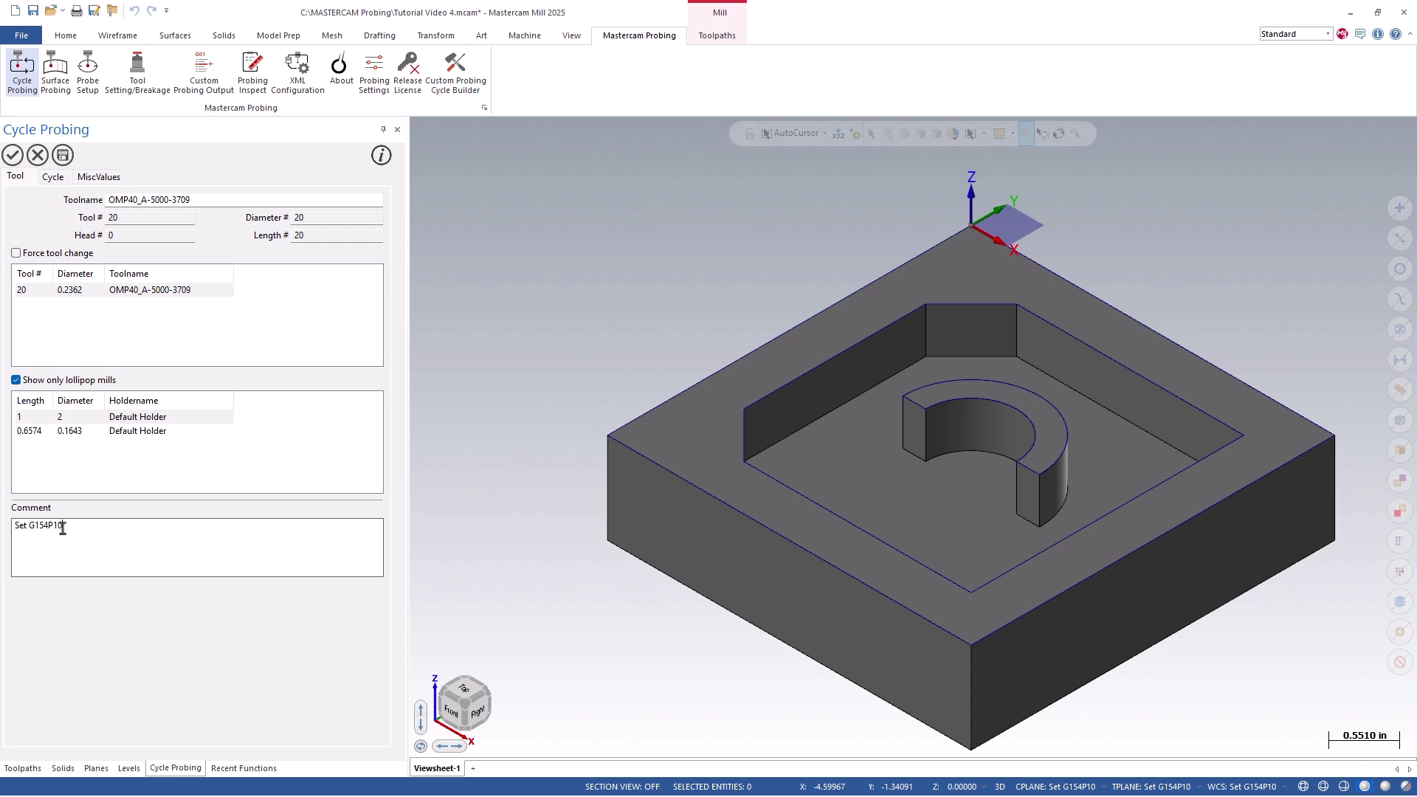
Step: Select the arc's quadrant with Quadrant snapping as the probe point at X 2.0, Y -1.25
{"action": "left_click", "coordinate": [53, 180]}
{"action": "right_click", "coordinate": [67, 250]}
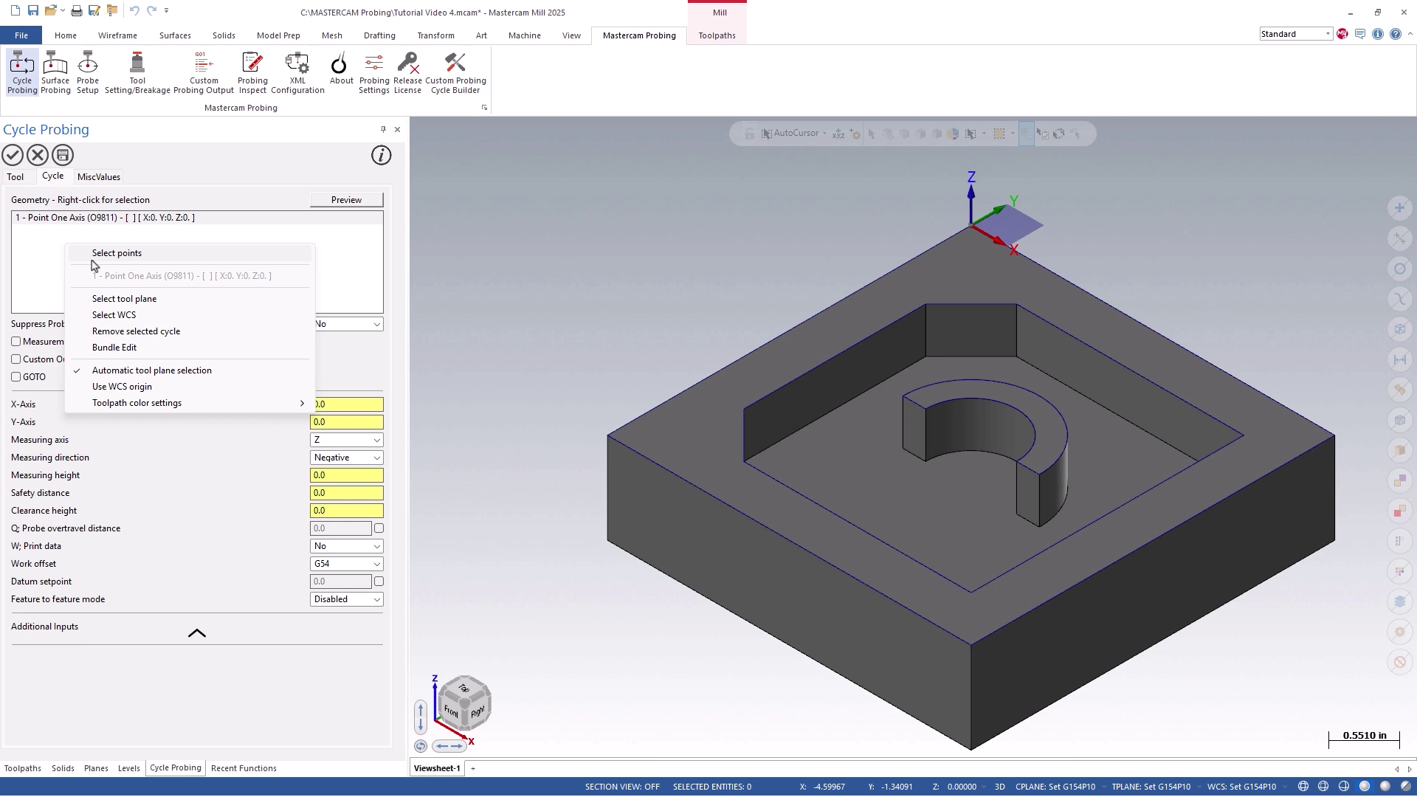
{"action": "left_click", "coordinate": [93, 257]}
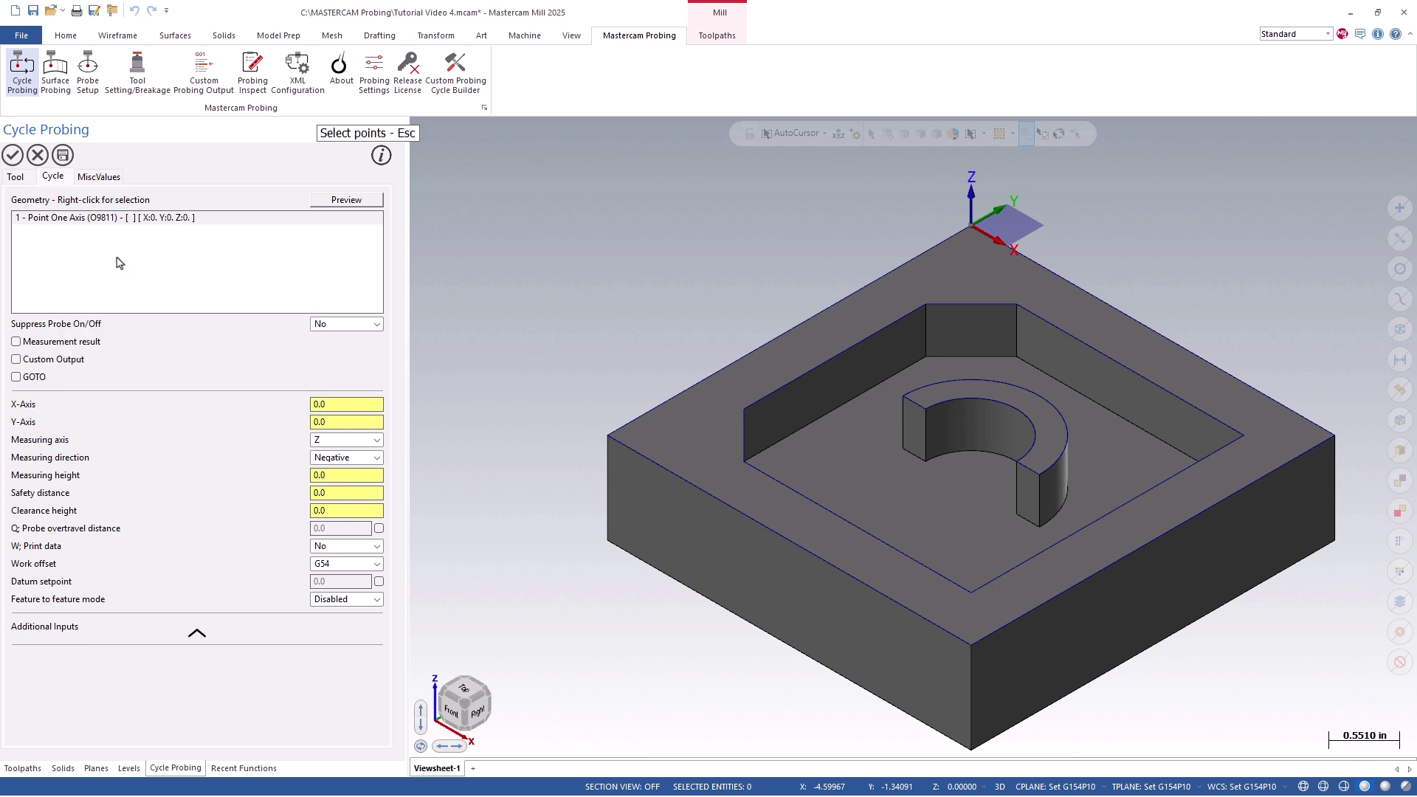
{"action": "left_click", "coordinate": [825, 134]}
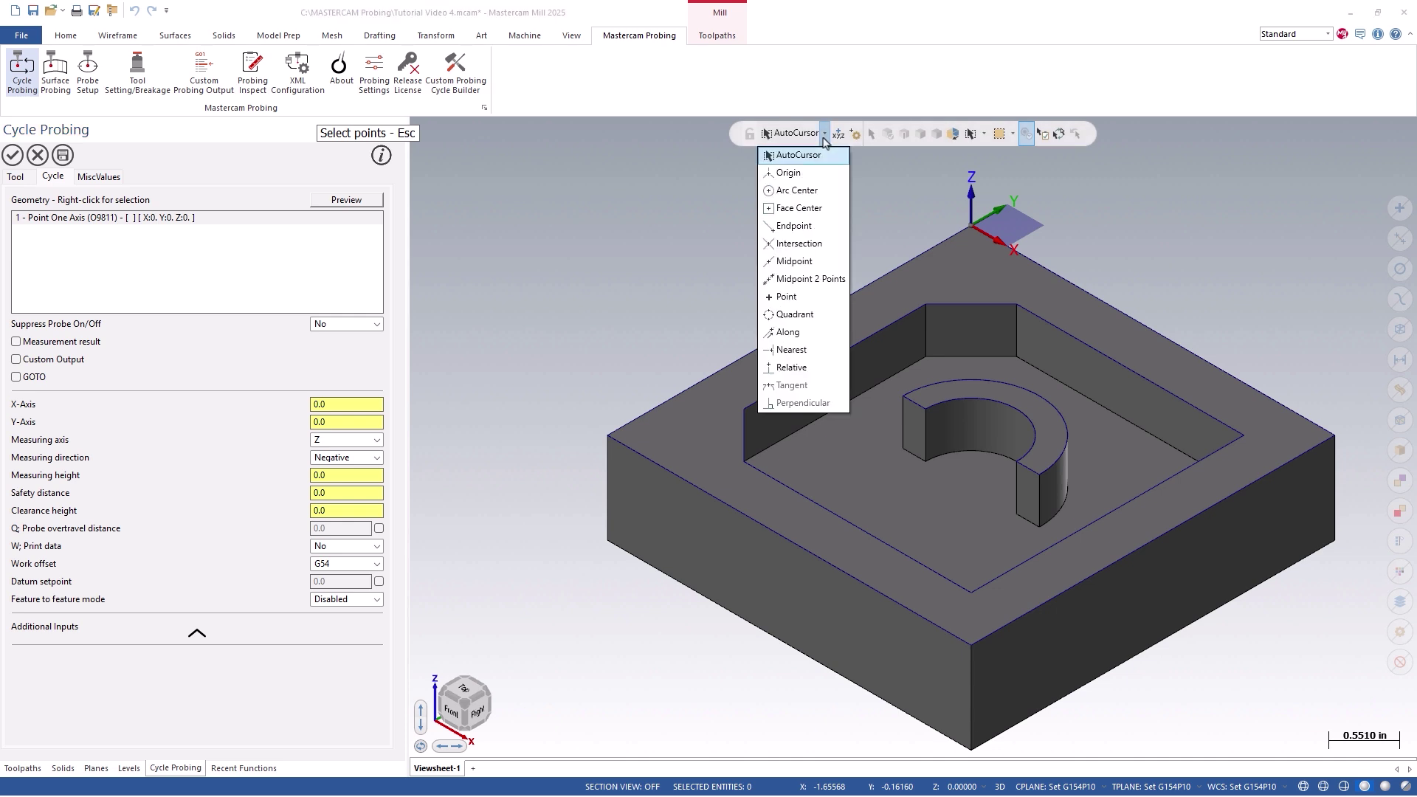
{"action": "left_click", "coordinate": [816, 313]}
{"action": "left_click", "coordinate": [993, 379]}
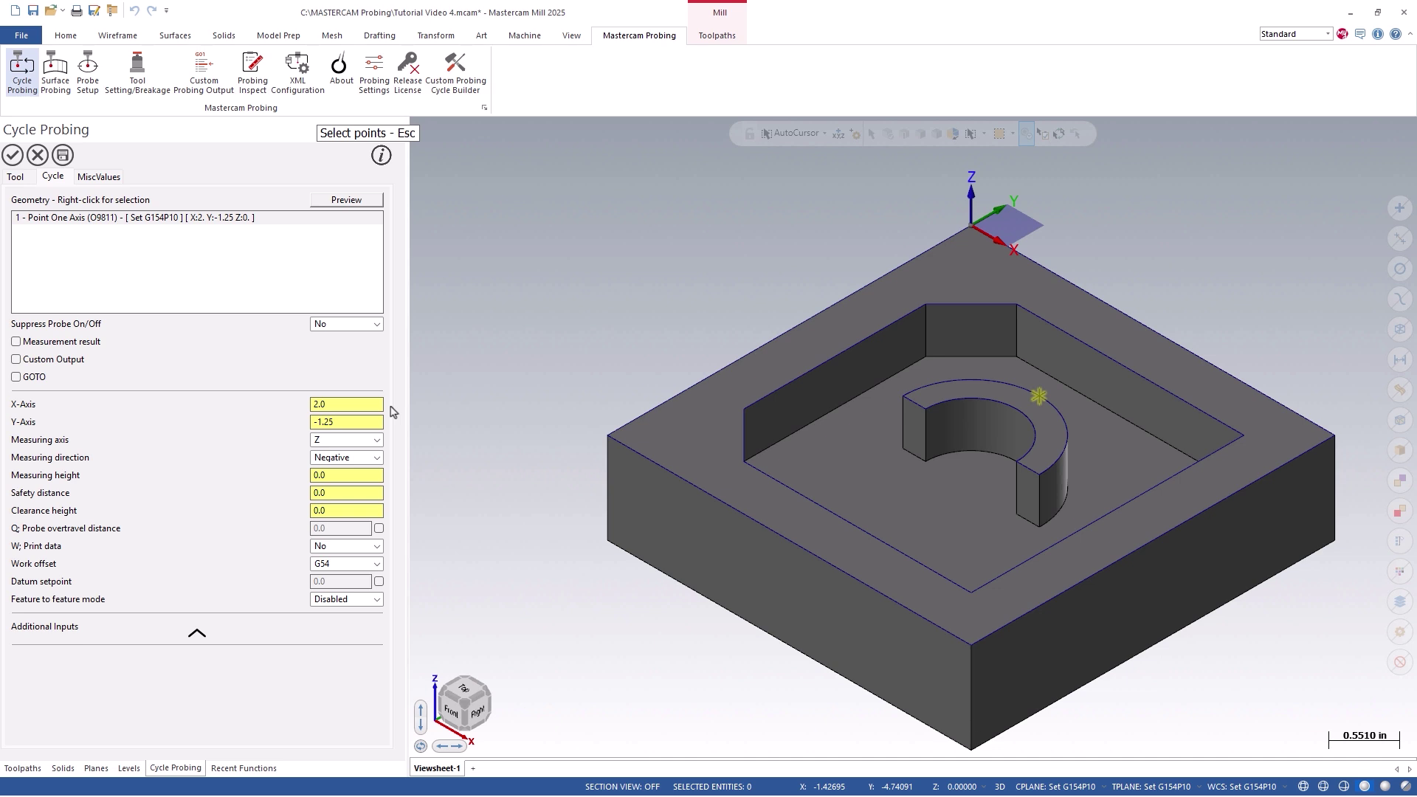
{"action": "mouse_move", "coordinate": [373, 423]}
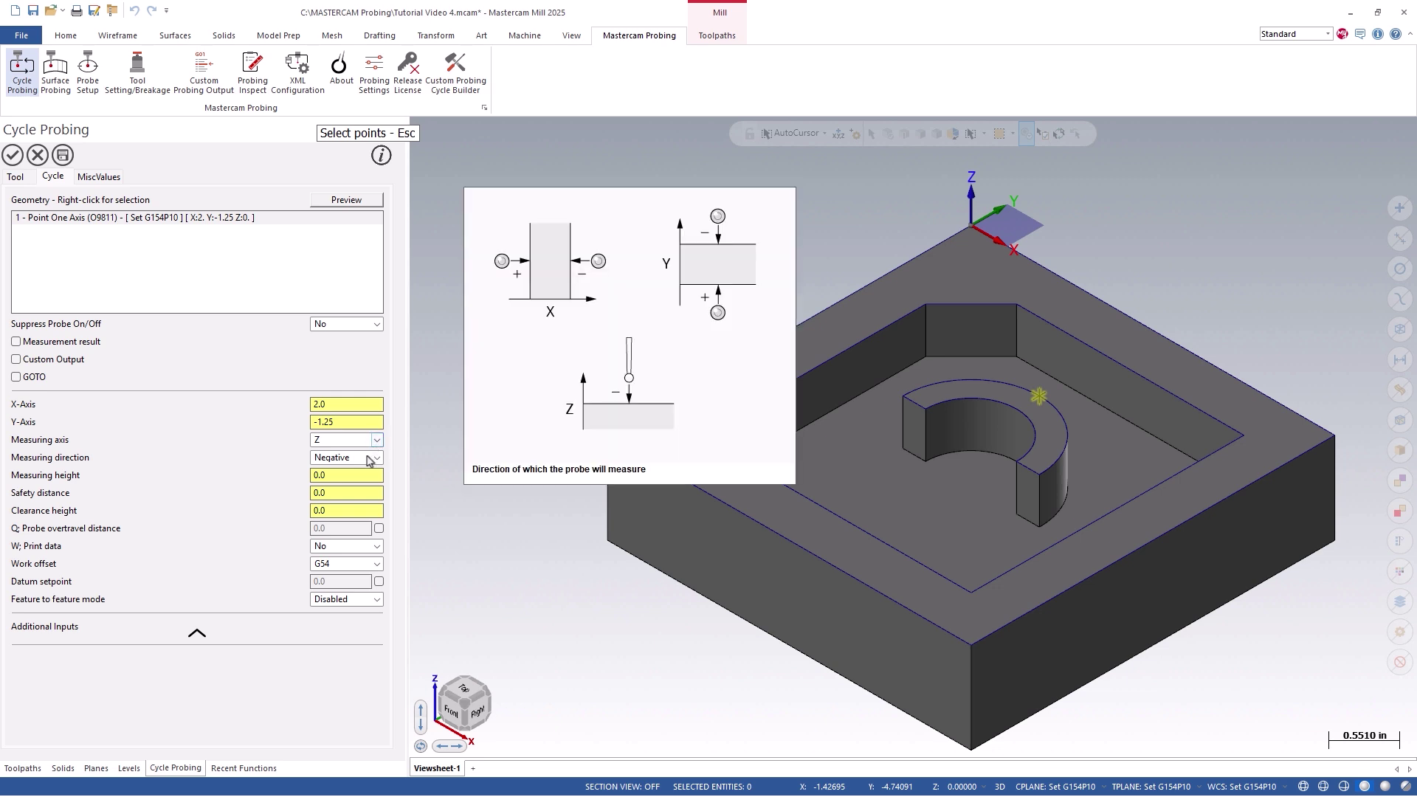
{"action": "mouse_move", "coordinate": [362, 472]}
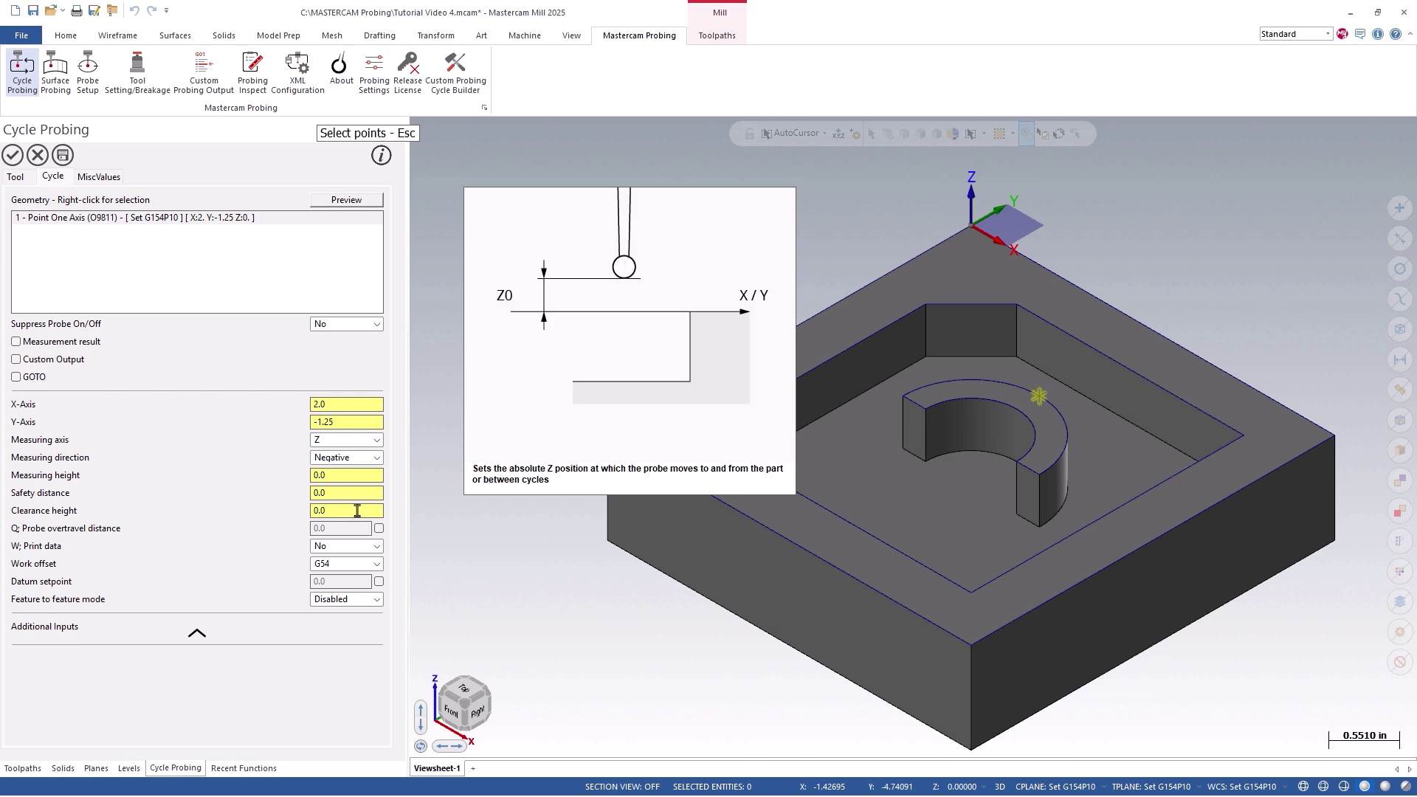
{"action": "mouse_move", "coordinate": [382, 604]}
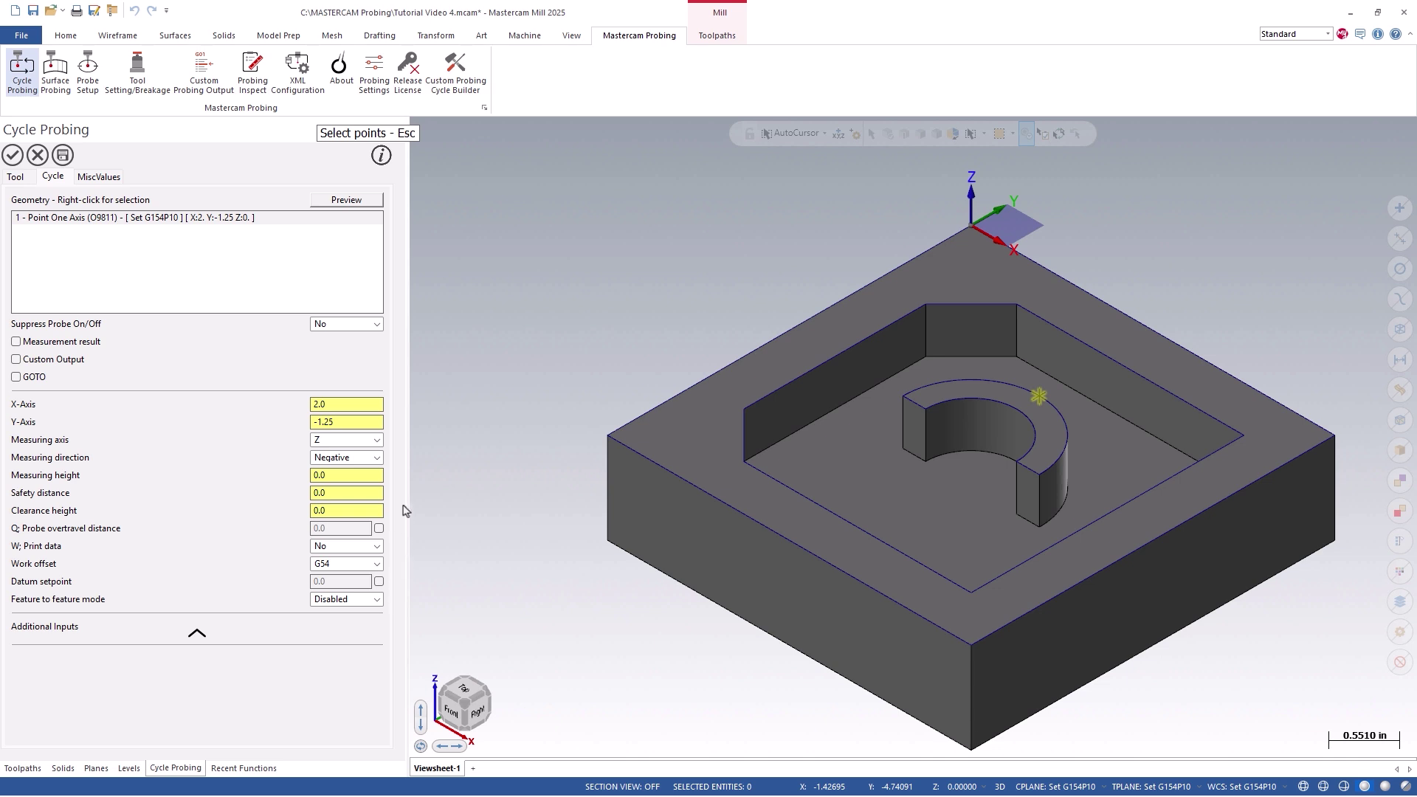
{"action": "left_click", "coordinate": [378, 441]}
{"action": "left_click", "coordinate": [378, 443]}
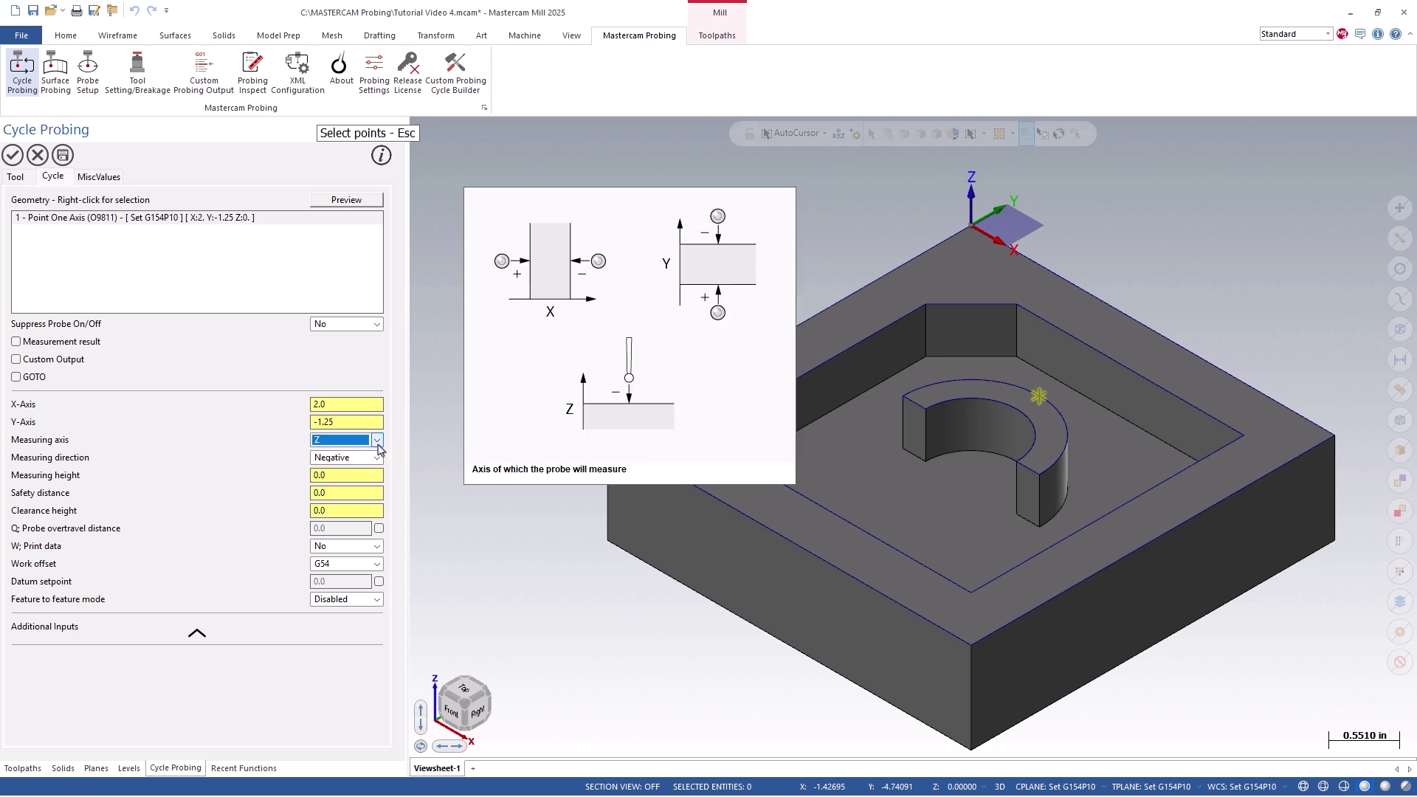
{"action": "left_click", "coordinate": [378, 459]}
{"action": "left_click", "coordinate": [378, 458]}
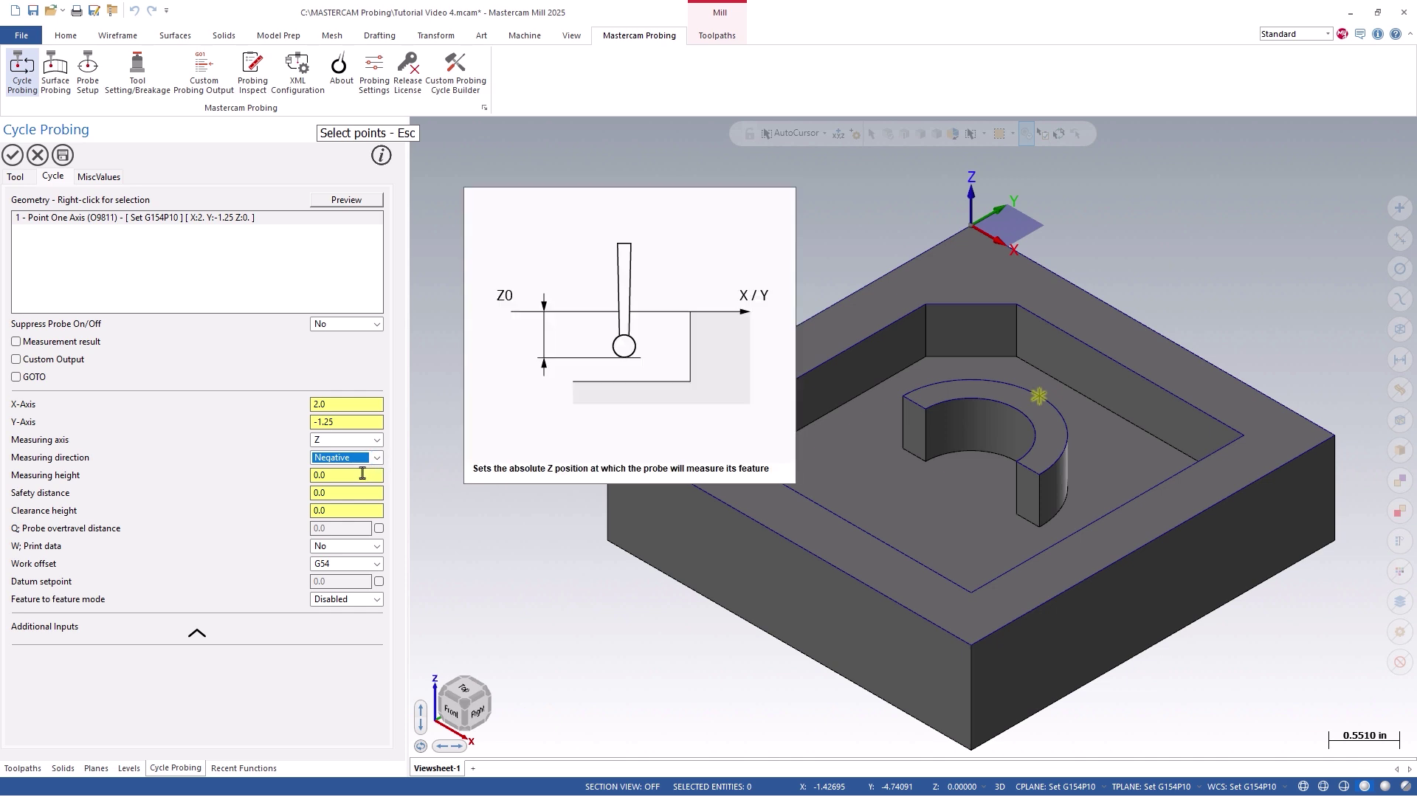
{"action": "right_click", "coordinate": [362, 474]}
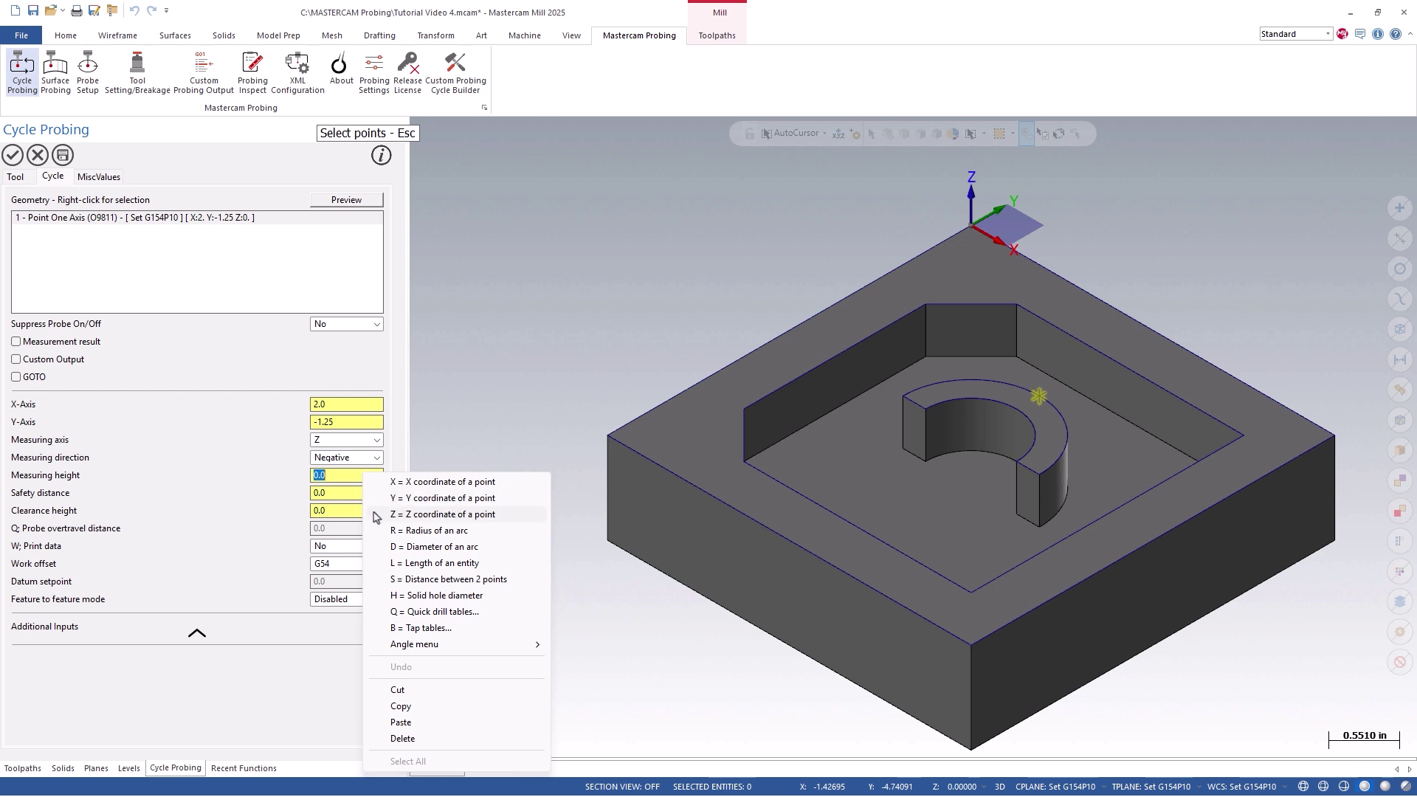
{"action": "key", "text": "Escape"}
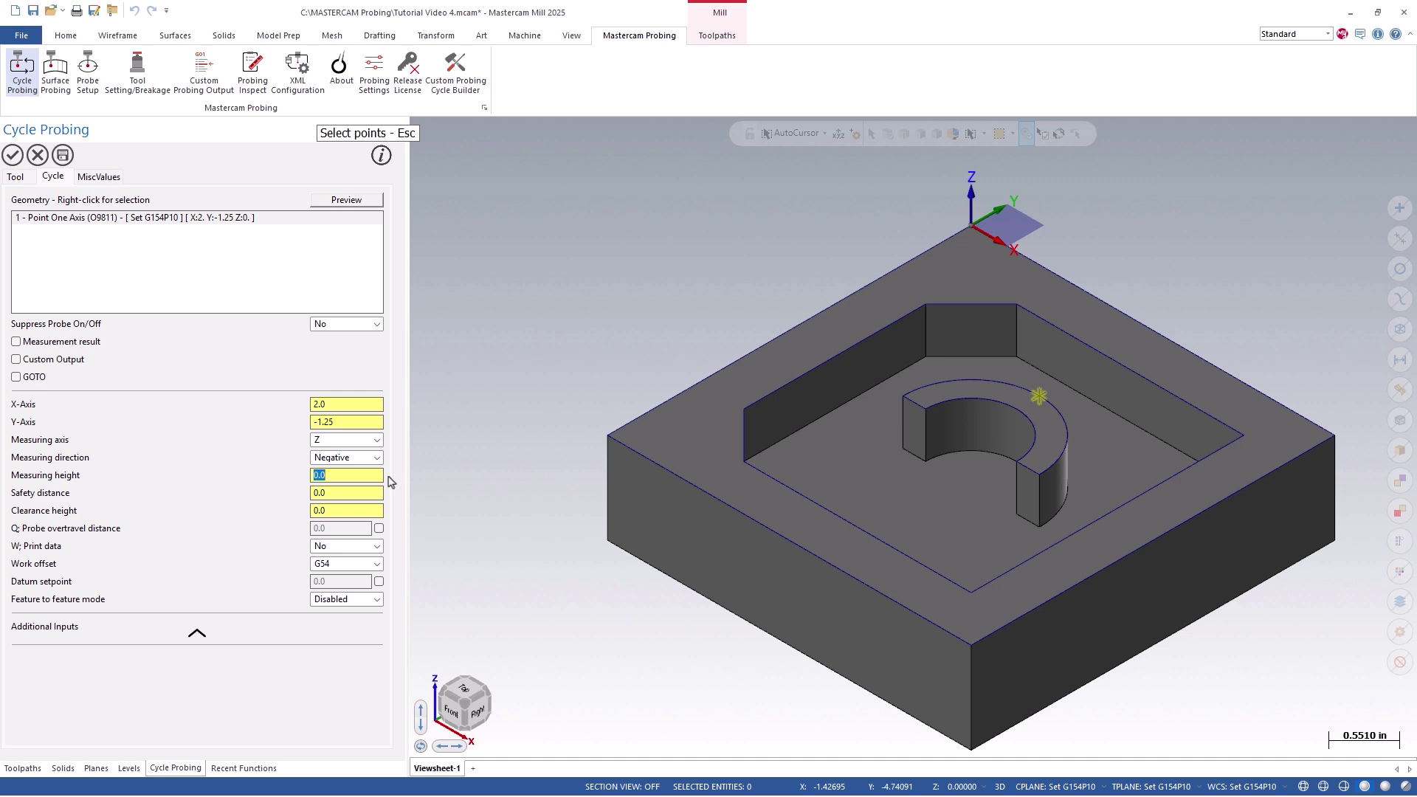
Step: Enter safety distance .250 and clearance height 1.0 for the probing cycle
{"action": "key", "text": "Tab"}
{"action": "type", "text": ".250"}
{"action": "key", "text": "Tab"}
{"action": "type", "text": "1.0"}
{"action": "key", "text": "Return"}
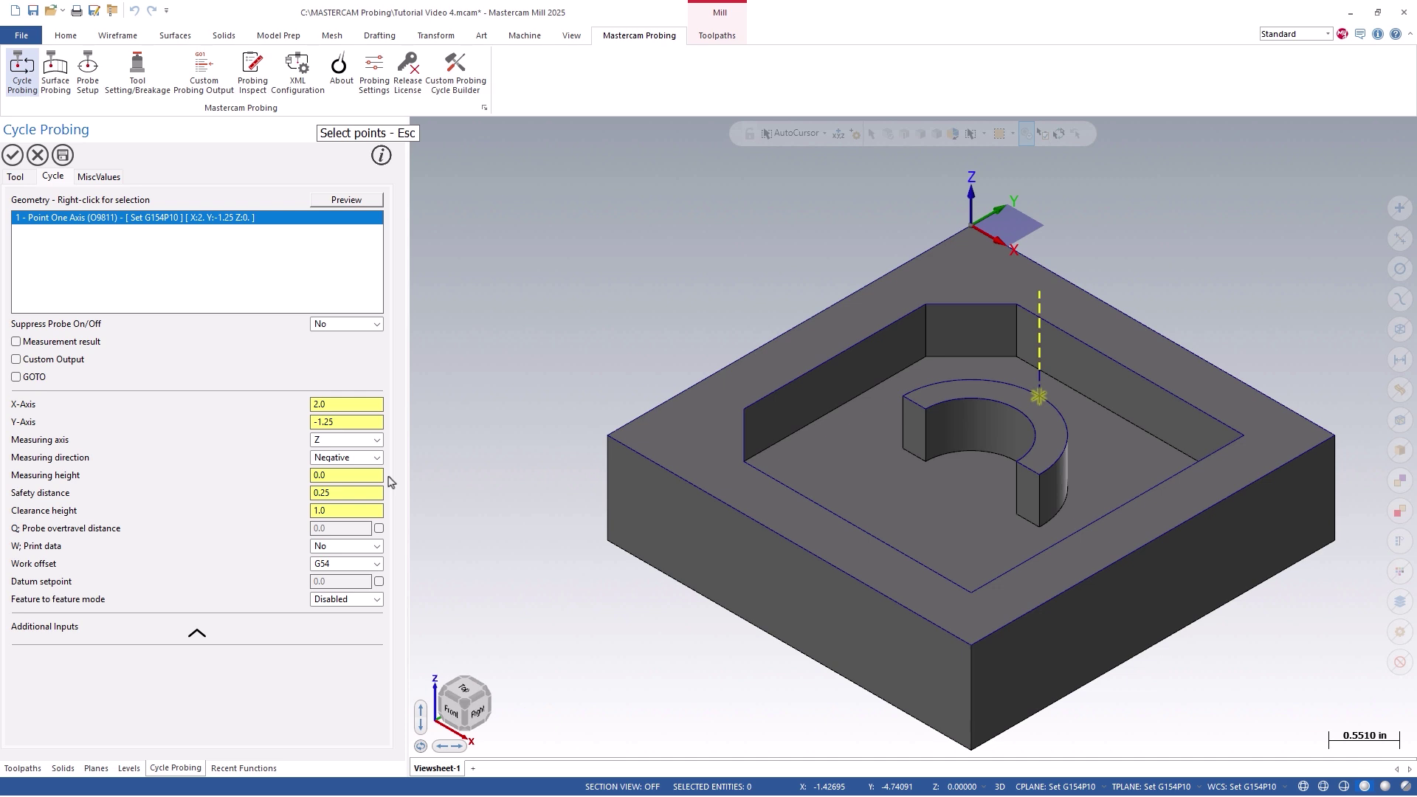
Step: Change the probe point's Y to -1.375 and enable a 0.125 overtravel distance
{"action": "left_click", "coordinate": [336, 424]}
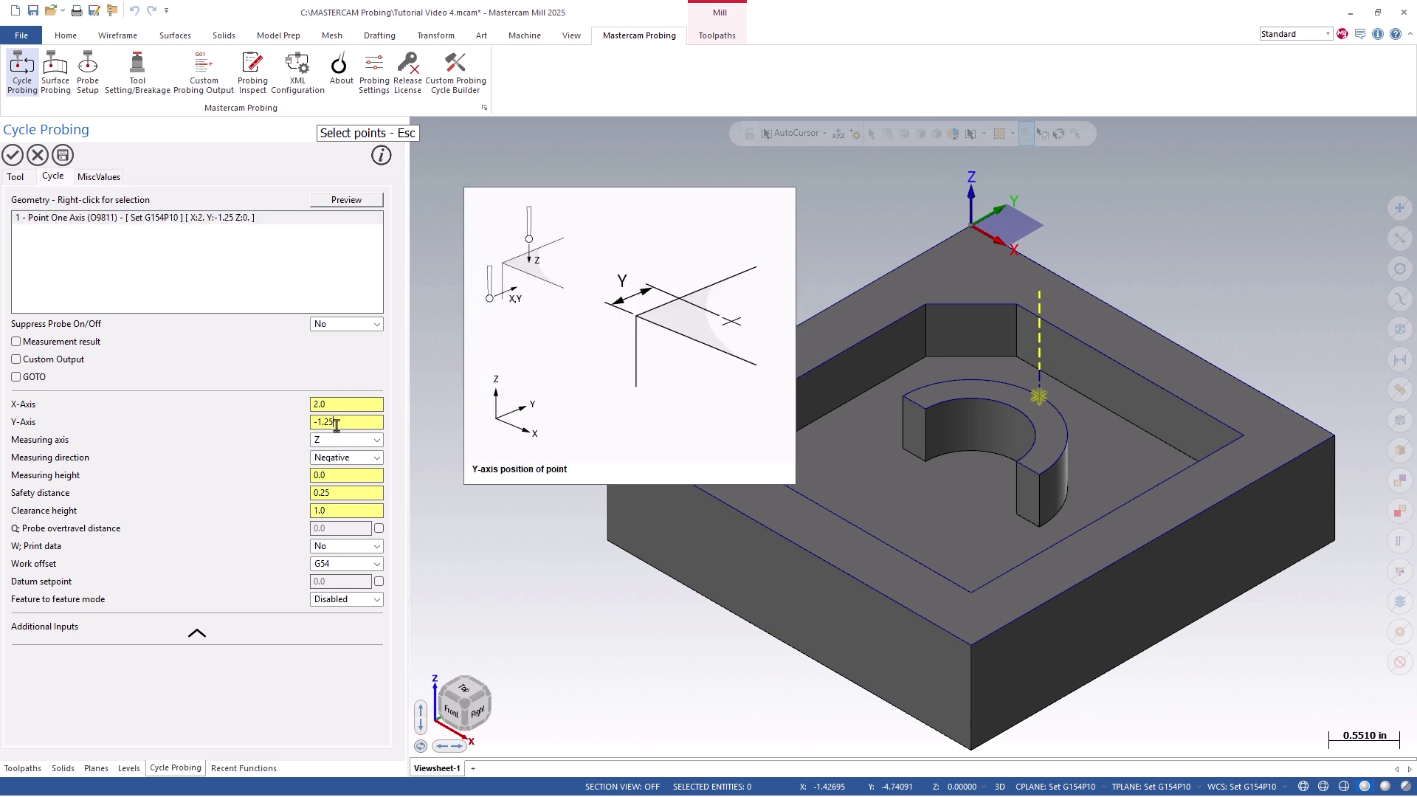
{"action": "key", "text": "BackSpace"}
{"action": "key", "text": "BackSpace"}
{"action": "type", "text": "375"}
{"action": "key", "text": "Tab"}
{"action": "left_click", "coordinate": [379, 529]}
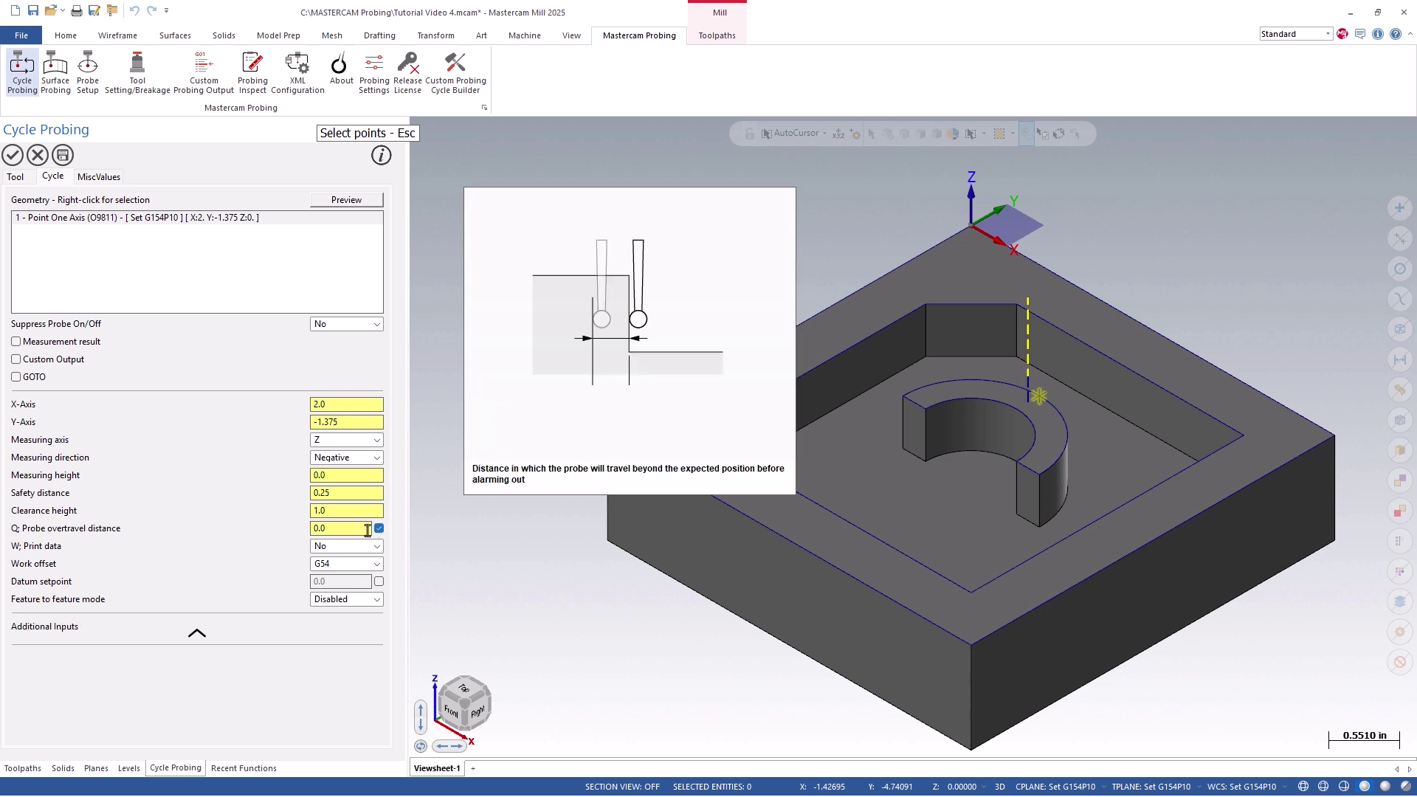
{"action": "left_click_drag", "start_coordinate": [348, 530], "coordinate": [299, 531]}
{"action": "type", "text": ".125"}
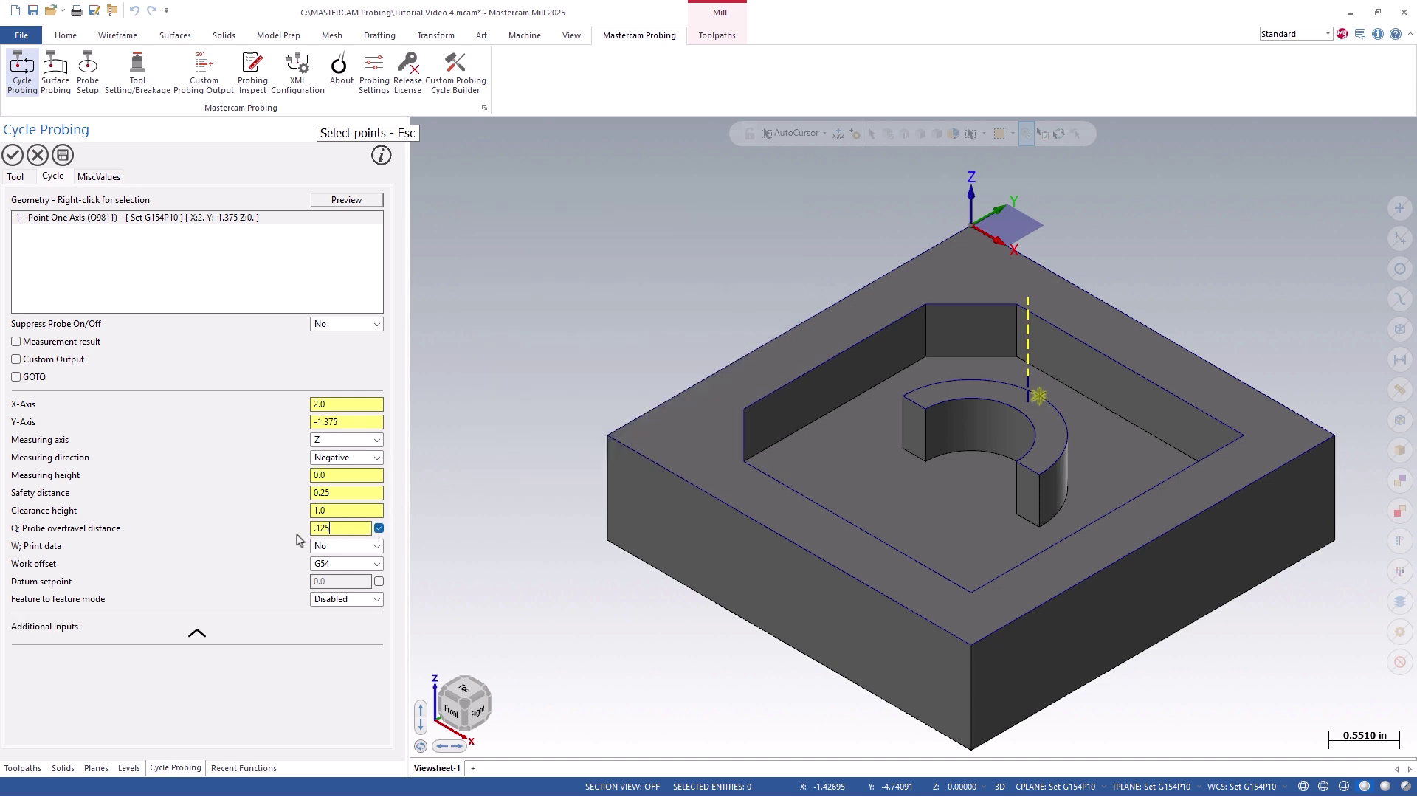
{"action": "key", "text": "Return"}
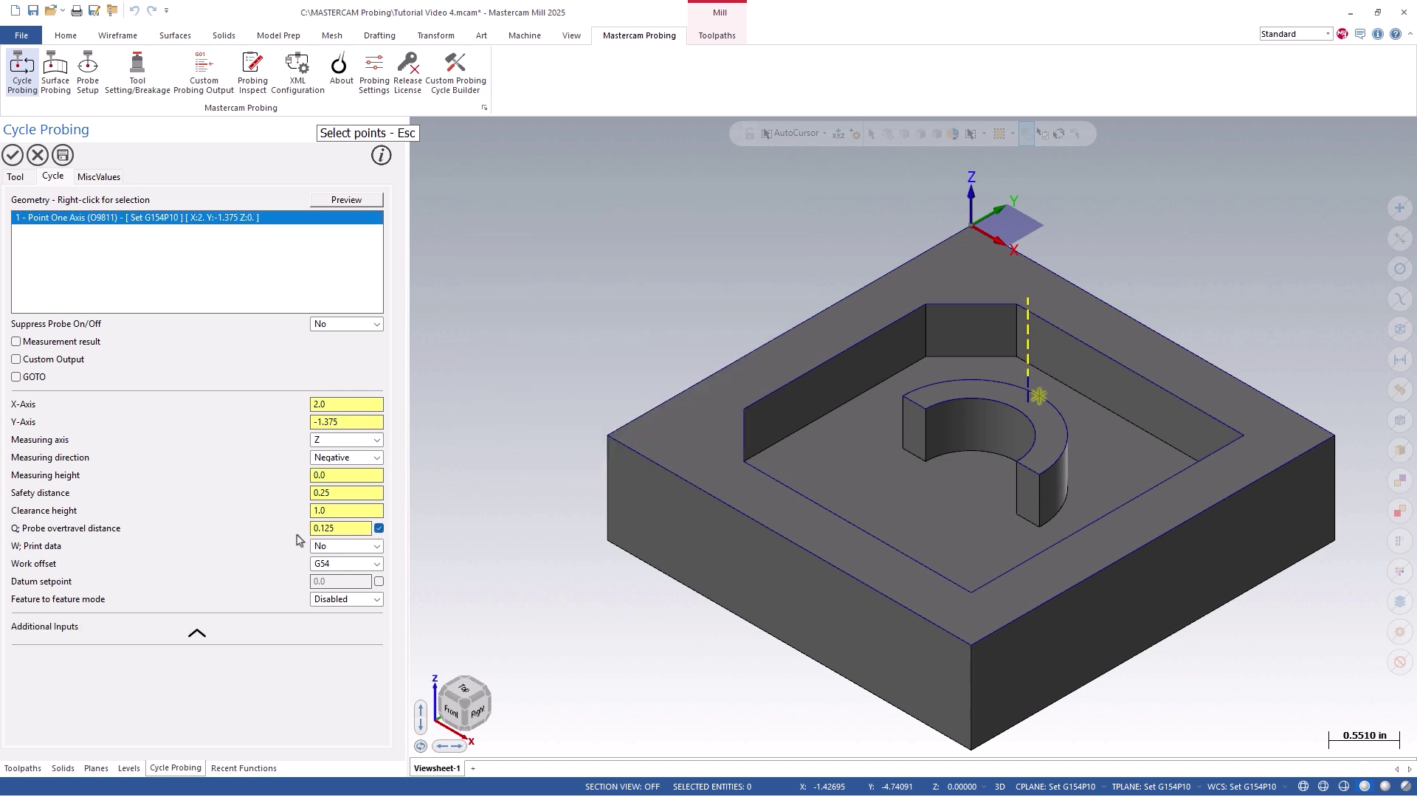
Step: Set the work offset to G154 P10 and leave the datum setpoint turned off
{"action": "mouse_move", "coordinate": [316, 557]}
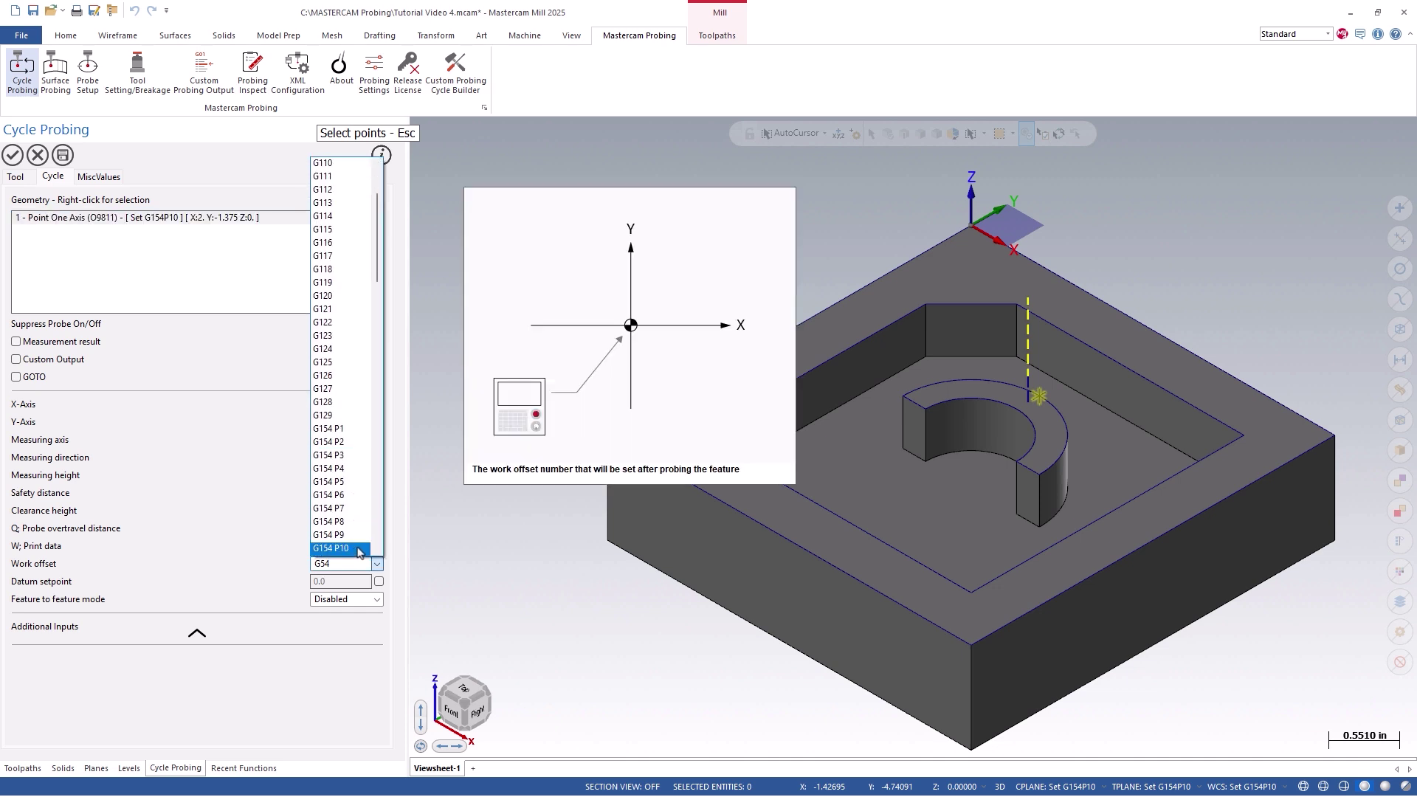
{"action": "left_click", "coordinate": [359, 548]}
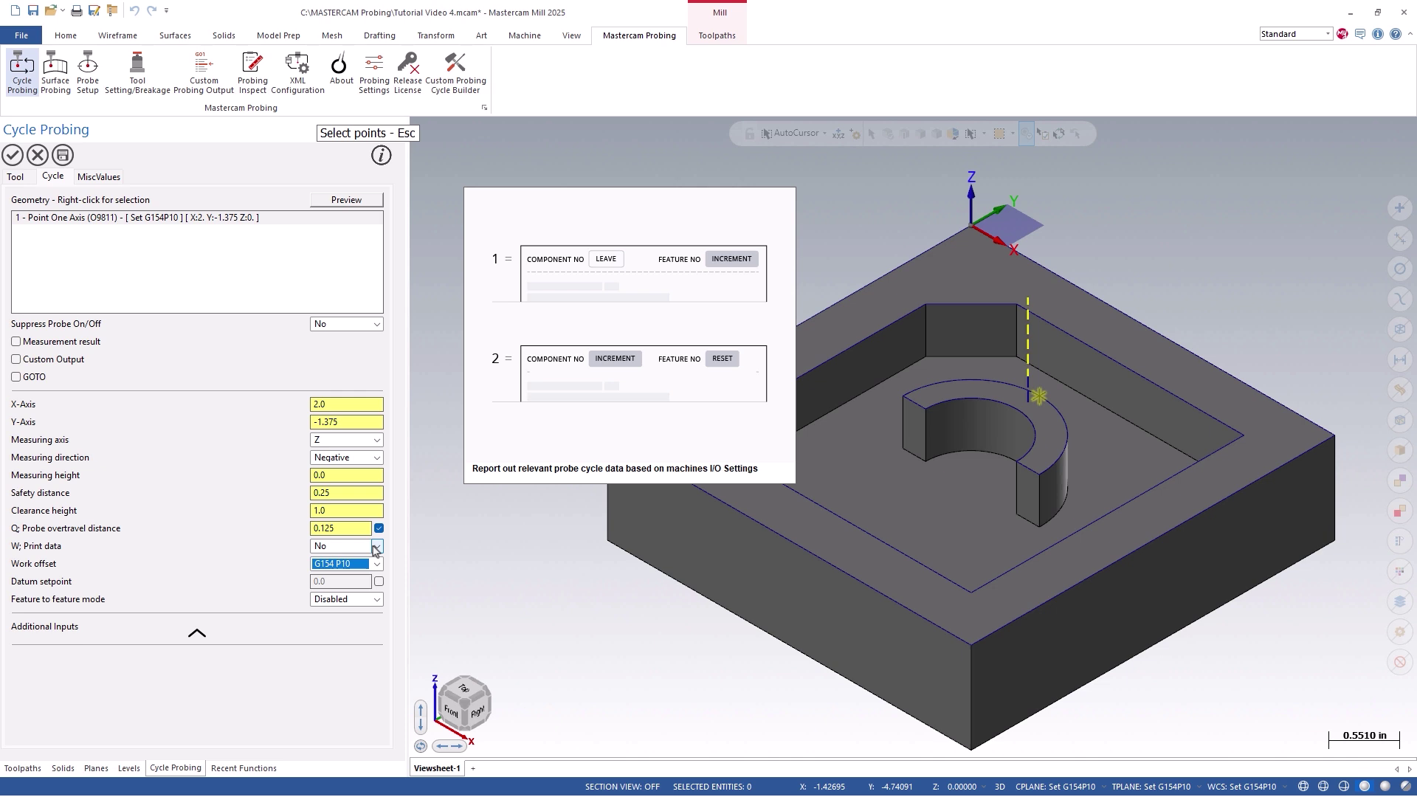
{"action": "left_click", "coordinate": [378, 581]}
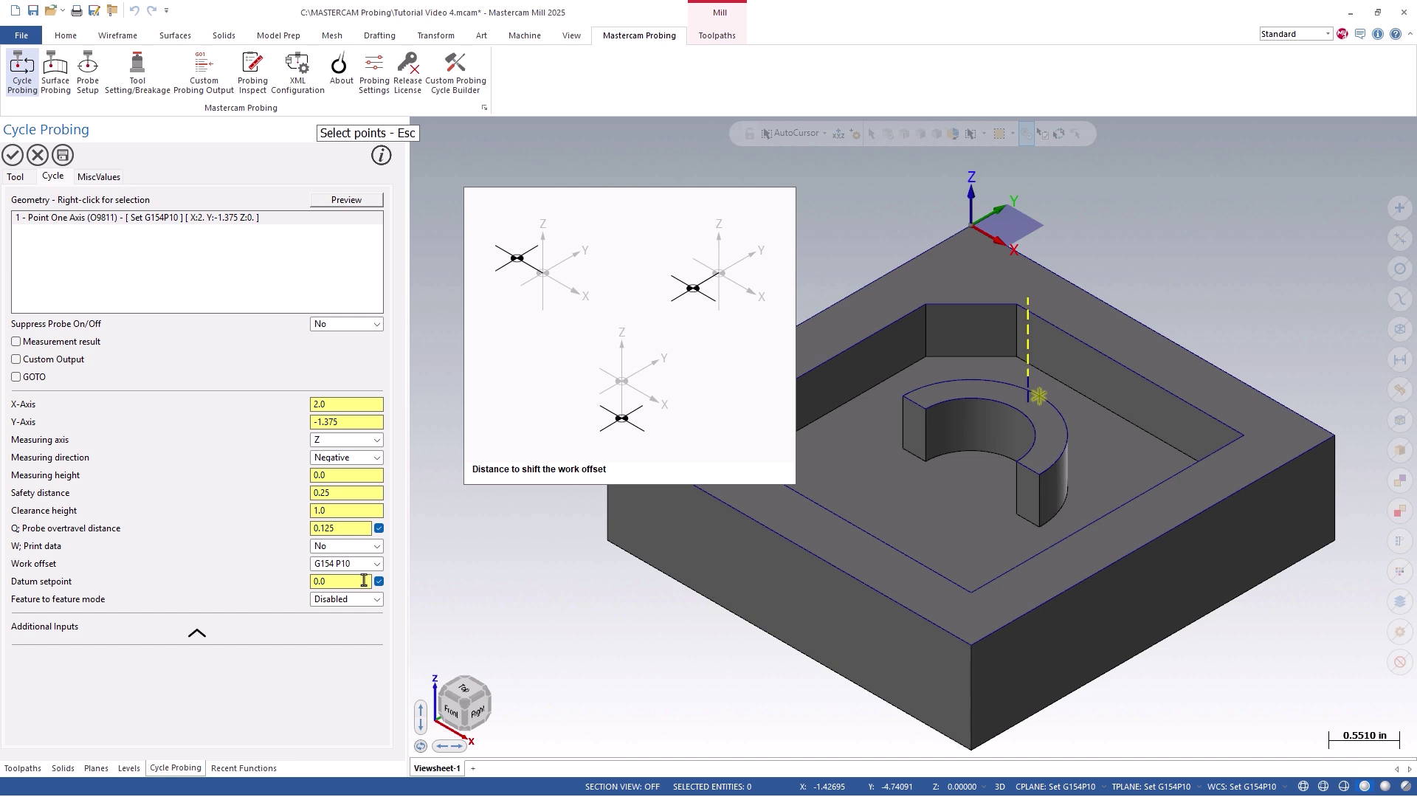
{"action": "left_click", "coordinate": [378, 581]}
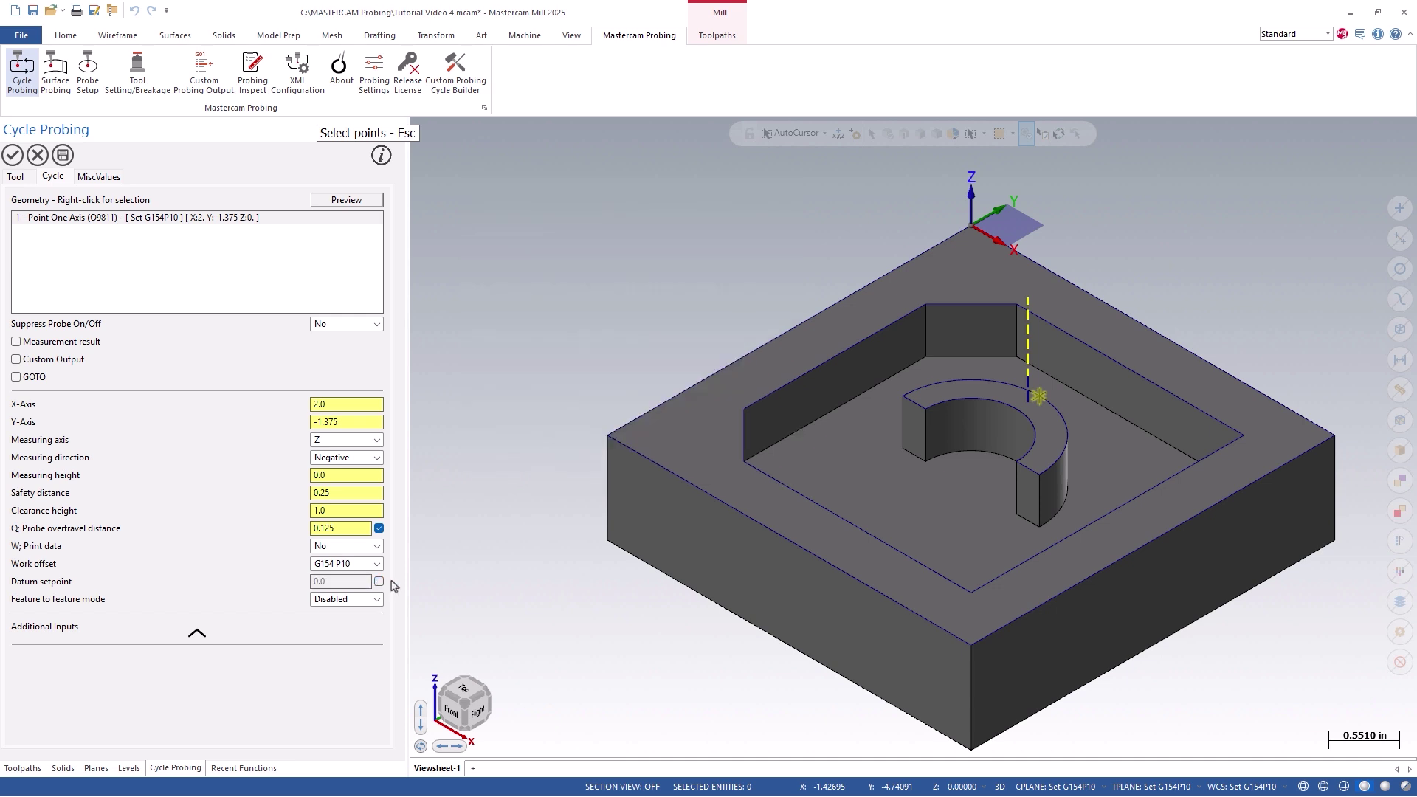
{"action": "left_click", "coordinate": [376, 324]}
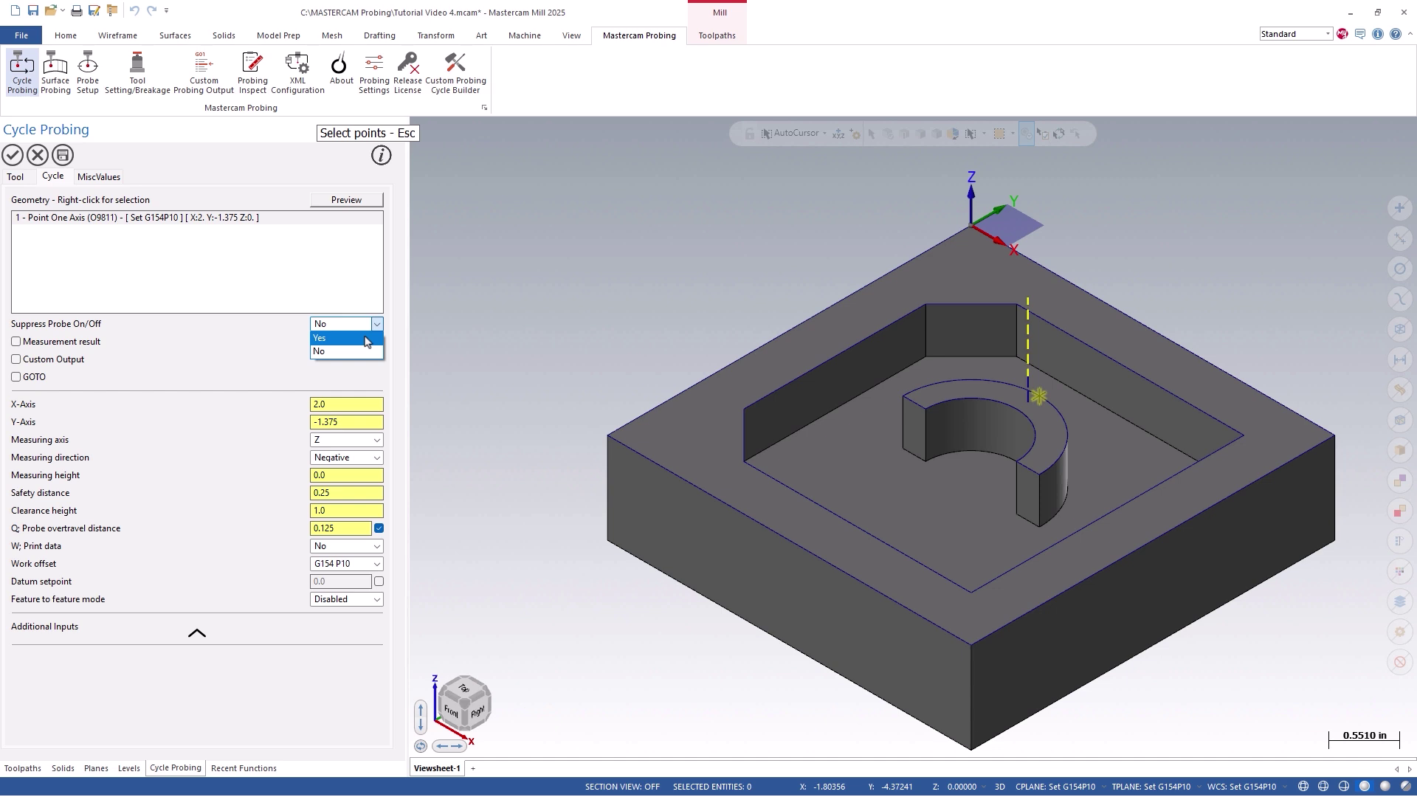
Step: Set Suppress Probe On/Off to Yes and output actual (#804) and deviation (#805) measured coordinates
{"action": "left_click", "coordinate": [366, 340]}
{"action": "left_click", "coordinate": [69, 345]}
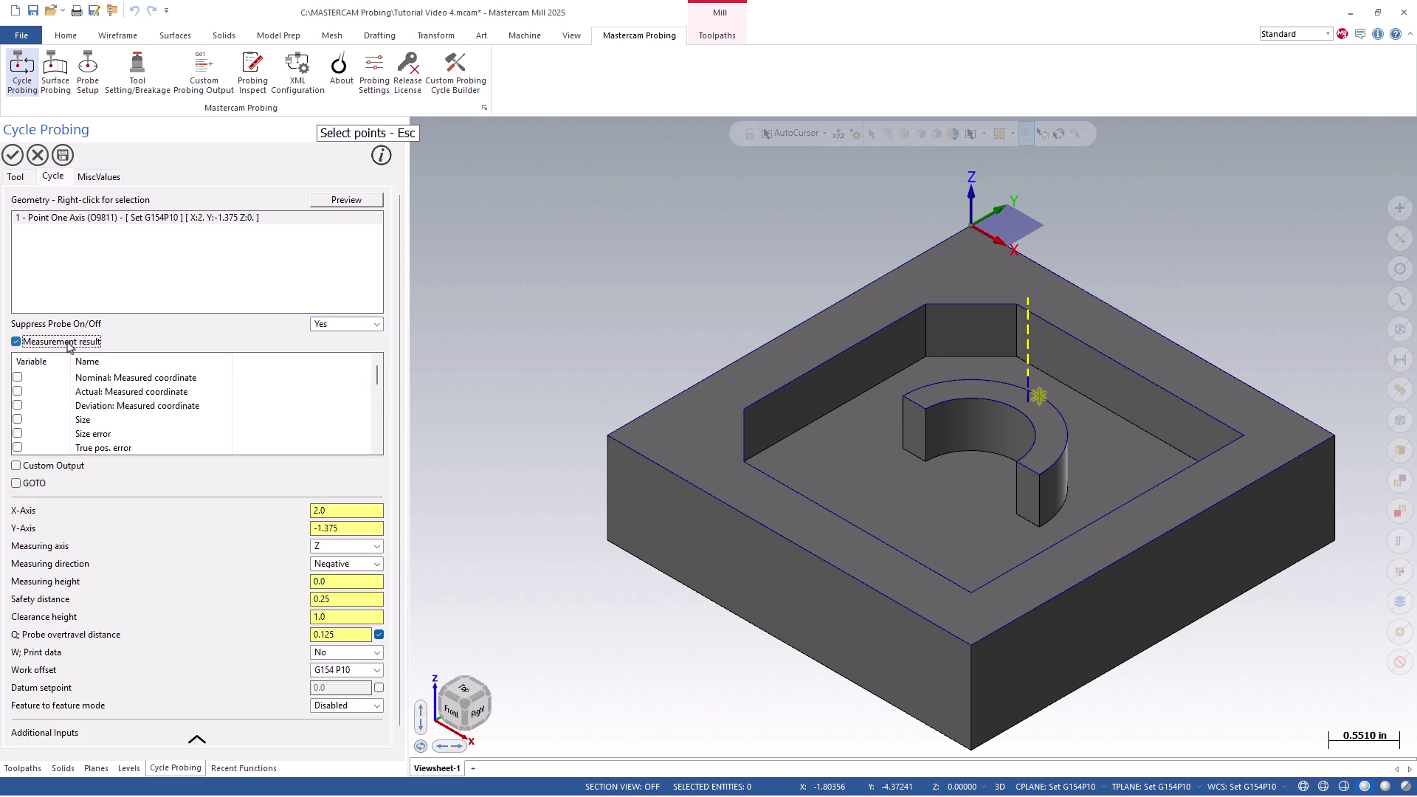
{"action": "left_click", "coordinate": [18, 391]}
{"action": "left_click", "coordinate": [18, 405]}
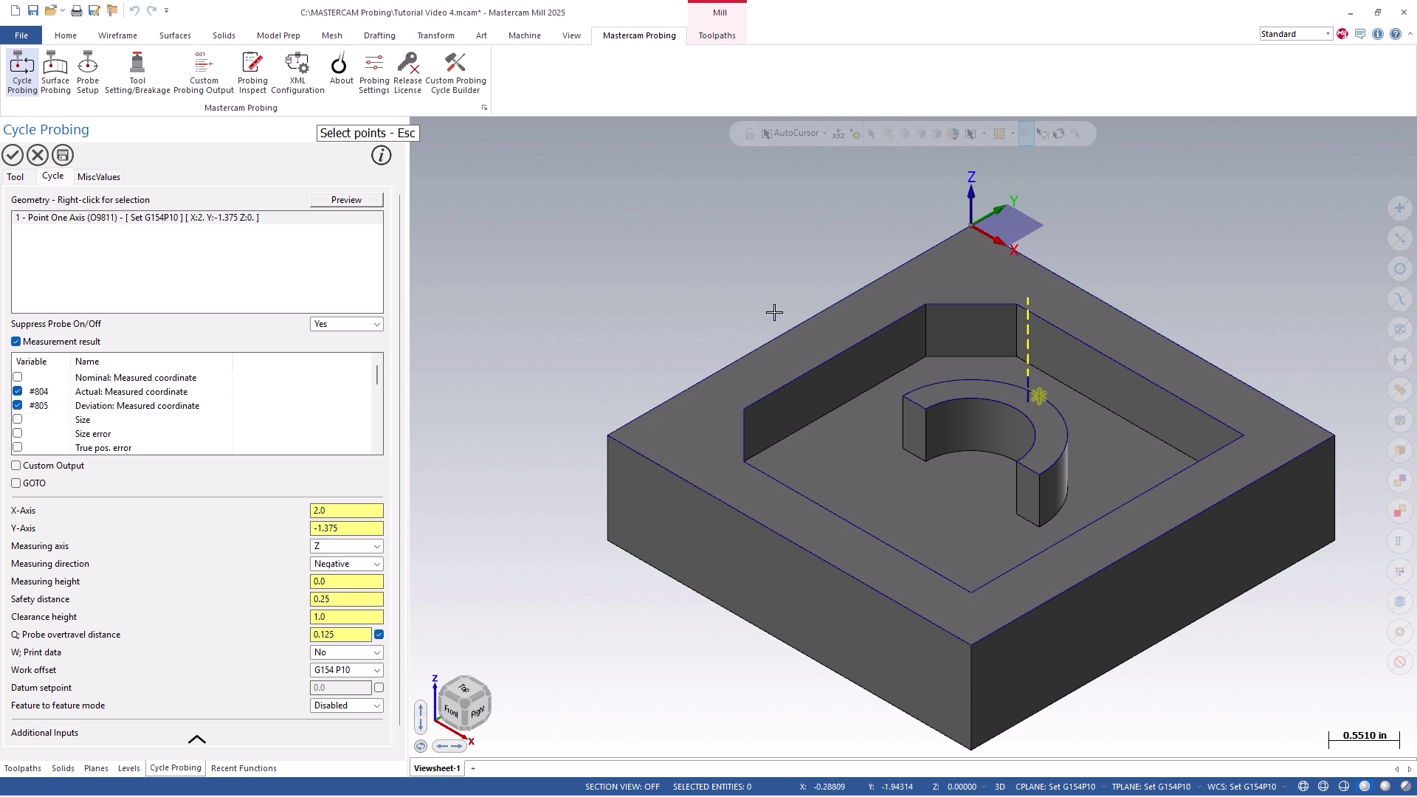
Step: Add two probe points at the top edge midpoints and make point 2 measure X positive
{"action": "left_click", "coordinate": [790, 333]}
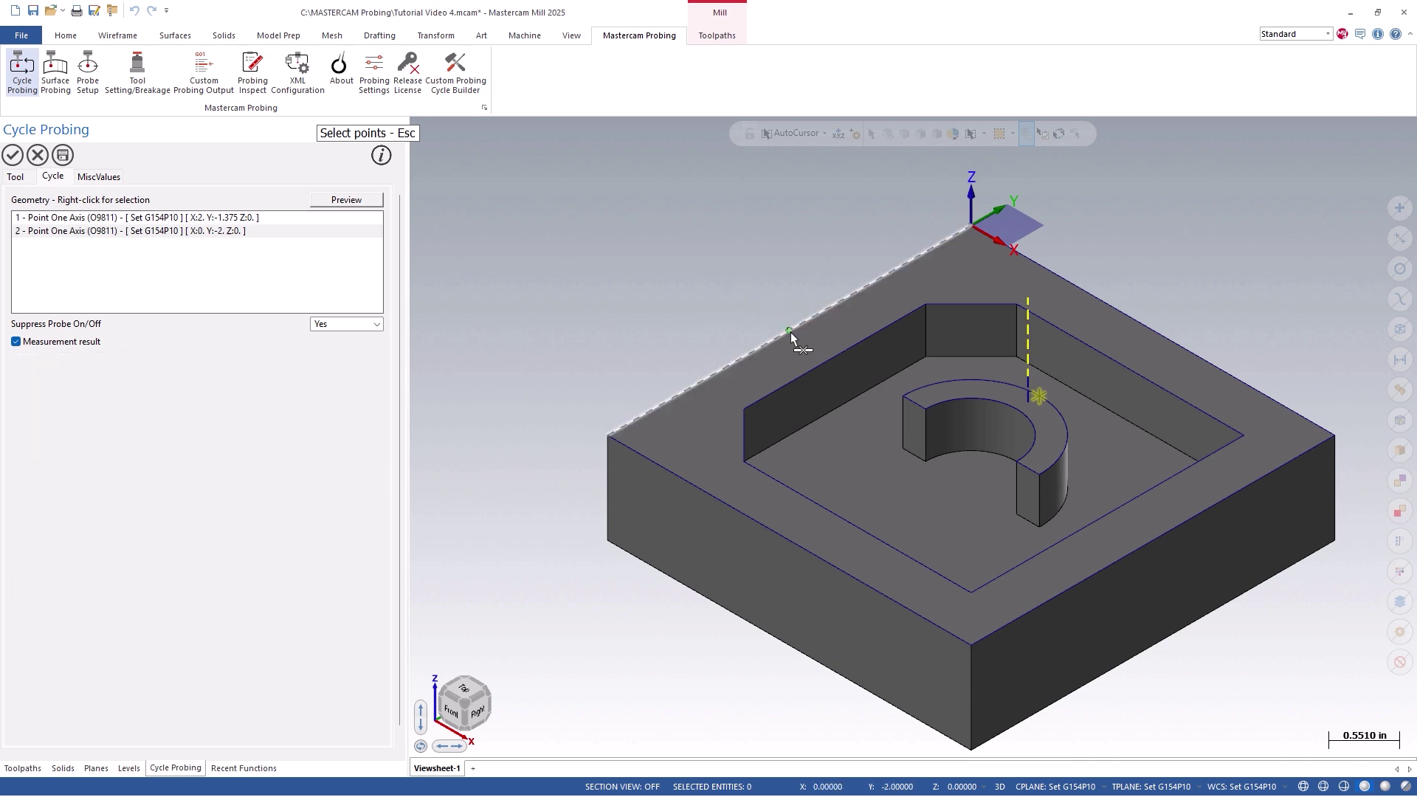
{"action": "left_click", "coordinate": [1155, 331]}
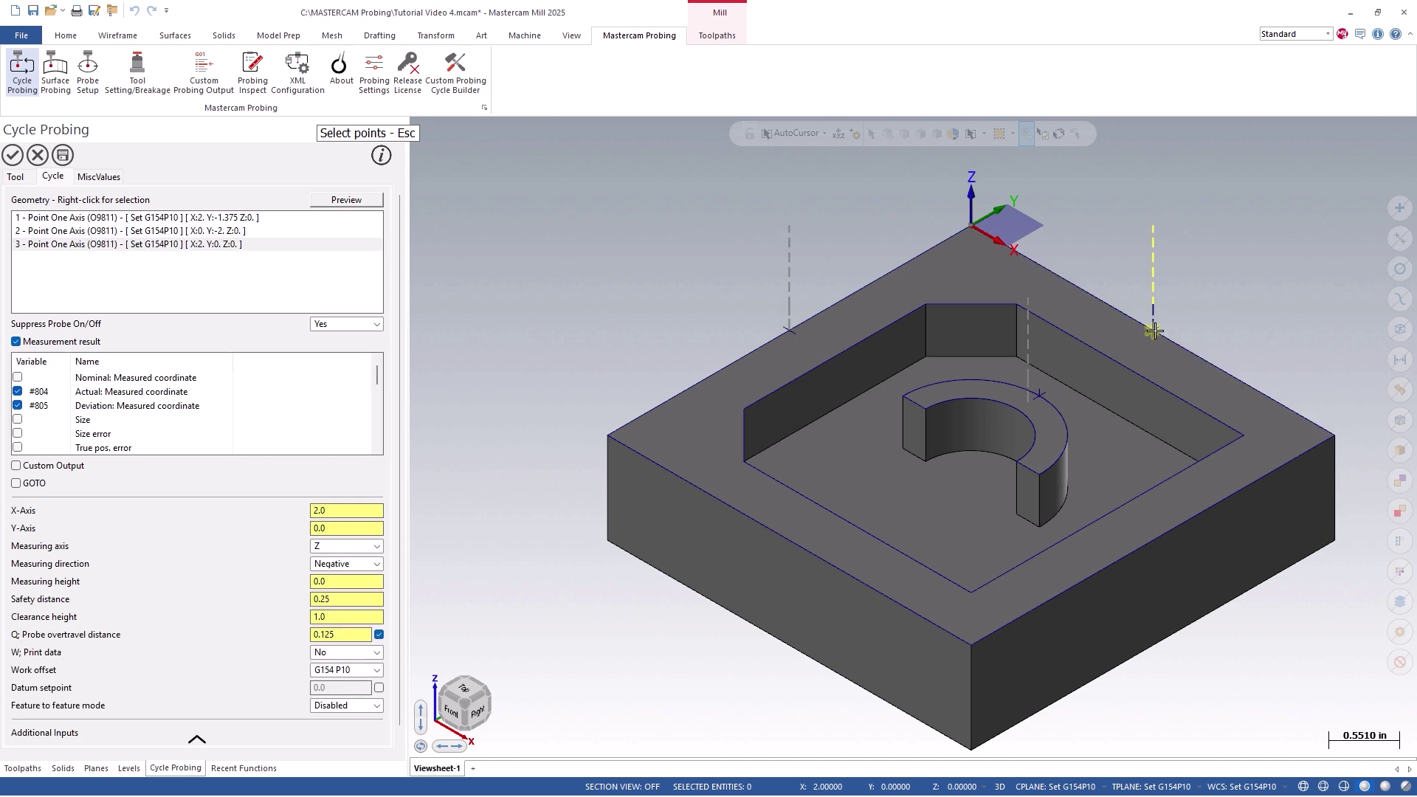
{"action": "left_click", "coordinate": [206, 234]}
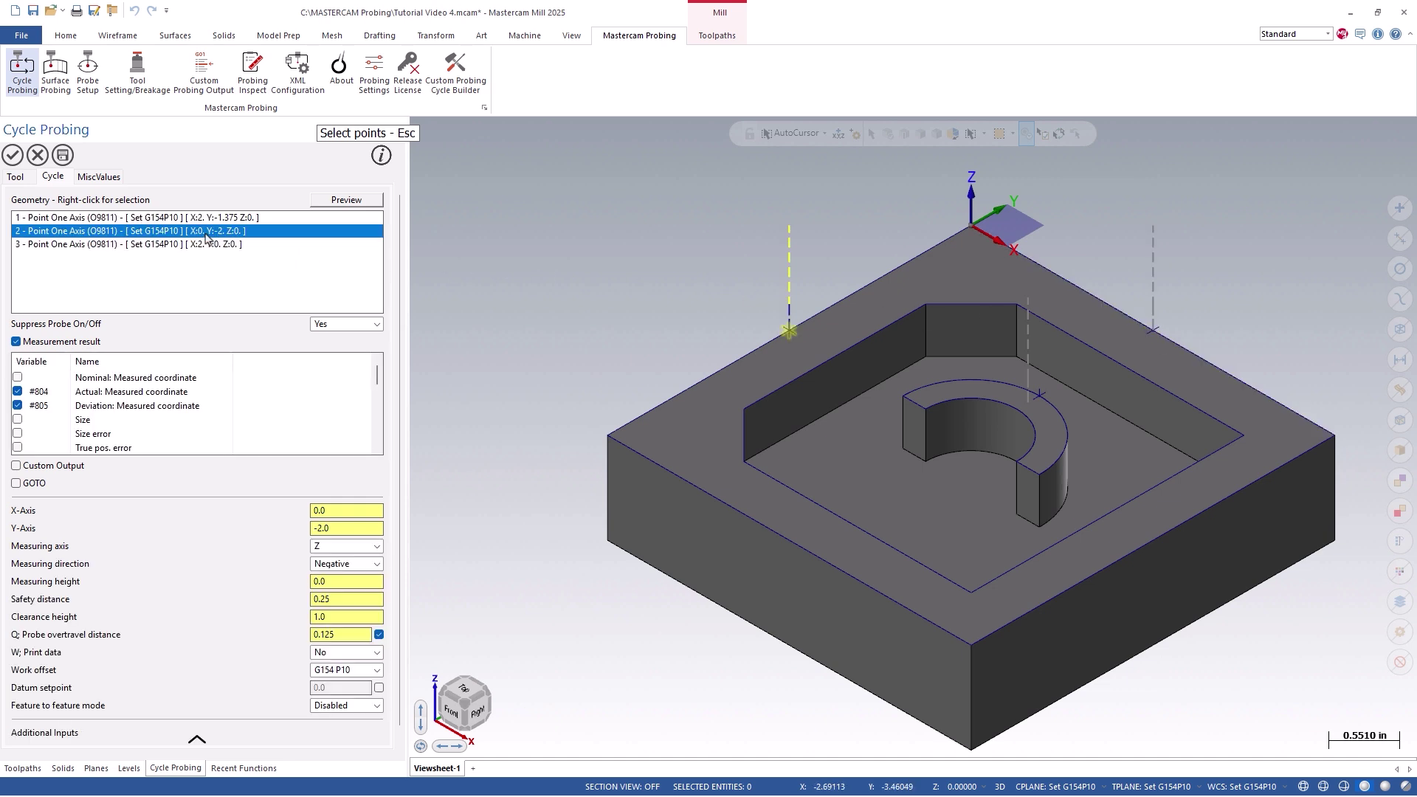
{"action": "left_click", "coordinate": [208, 246]}
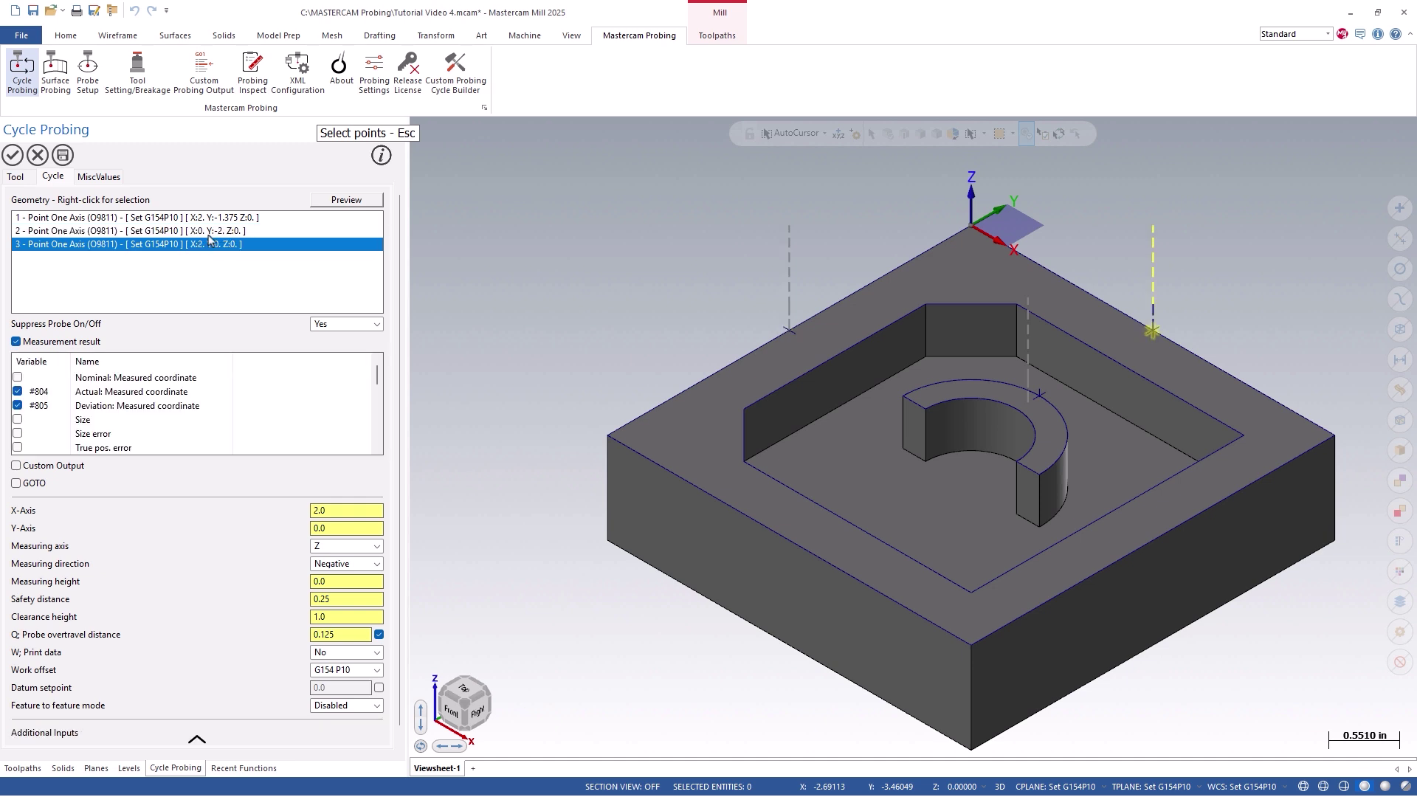
{"action": "left_click", "coordinate": [211, 234]}
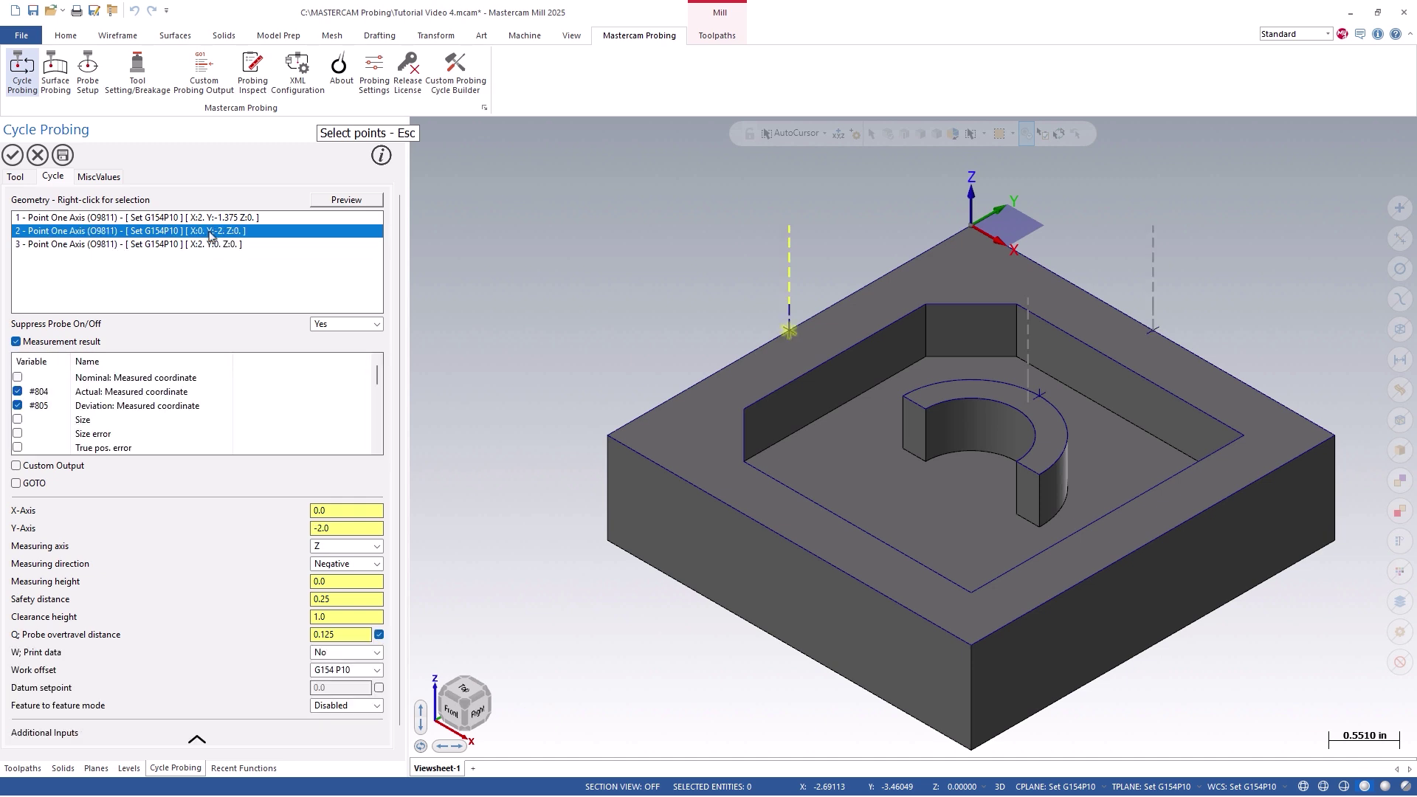
{"action": "left_click", "coordinate": [329, 547]}
{"action": "left_click", "coordinate": [330, 560]}
{"action": "left_click", "coordinate": [329, 564]}
{"action": "left_click", "coordinate": [329, 591]}
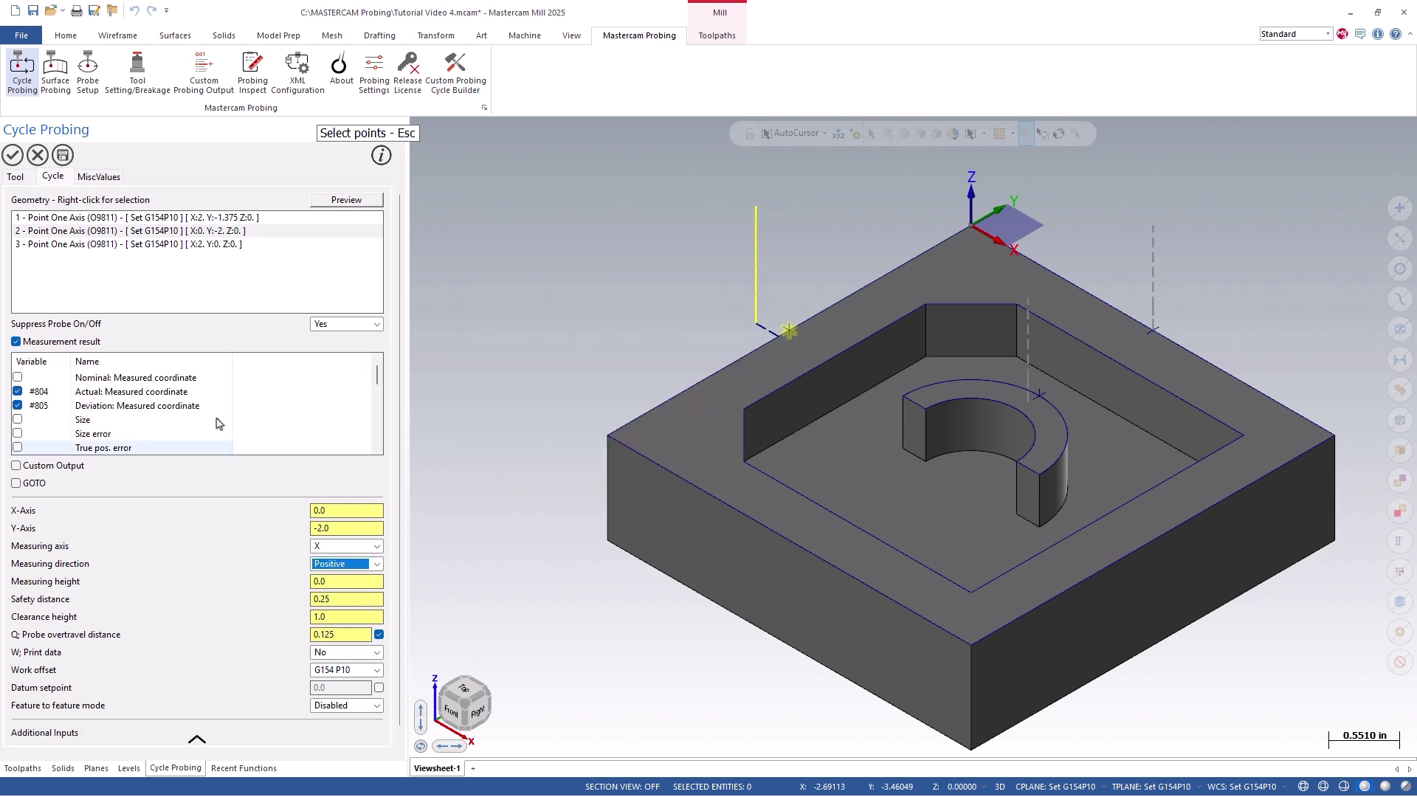
Step: Make point 3 measure along Y and set measuring height -0.25 on points 3 and 2
{"action": "left_click", "coordinate": [177, 246]}
{"action": "left_click", "coordinate": [322, 548]}
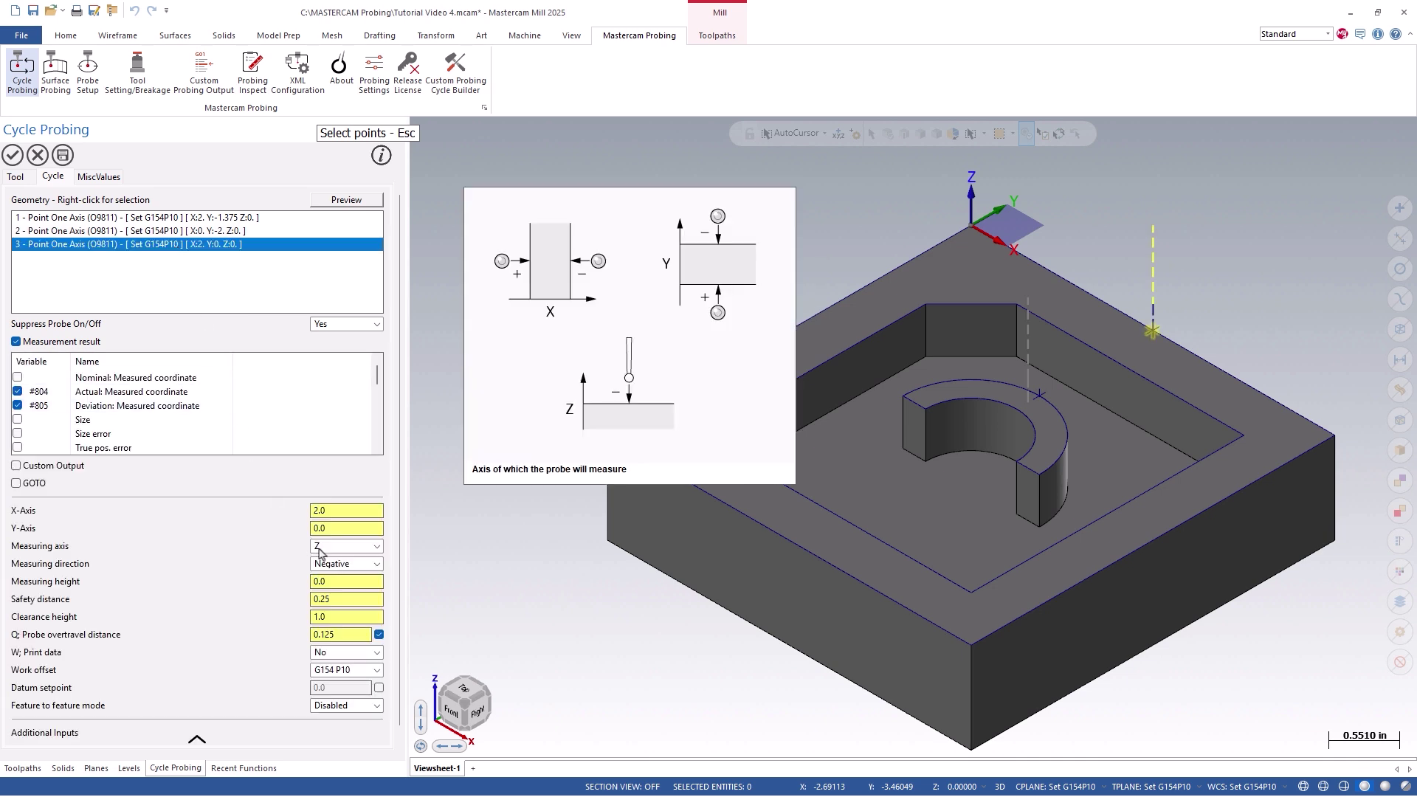
{"action": "left_click", "coordinate": [325, 573]}
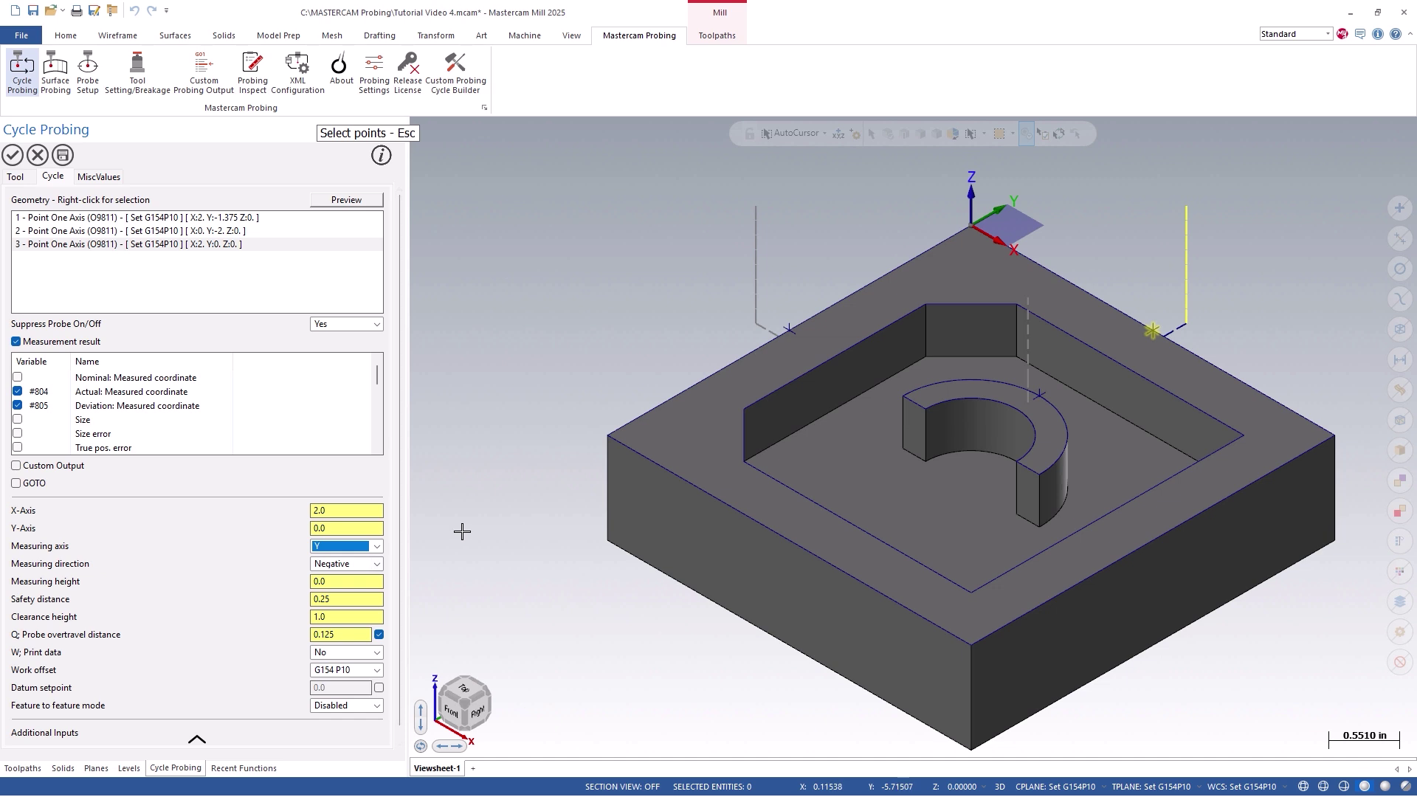
{"action": "left_click", "coordinate": [316, 582]}
{"action": "double_click", "coordinate": [313, 583]}
{"action": "type", "text": "-0"}
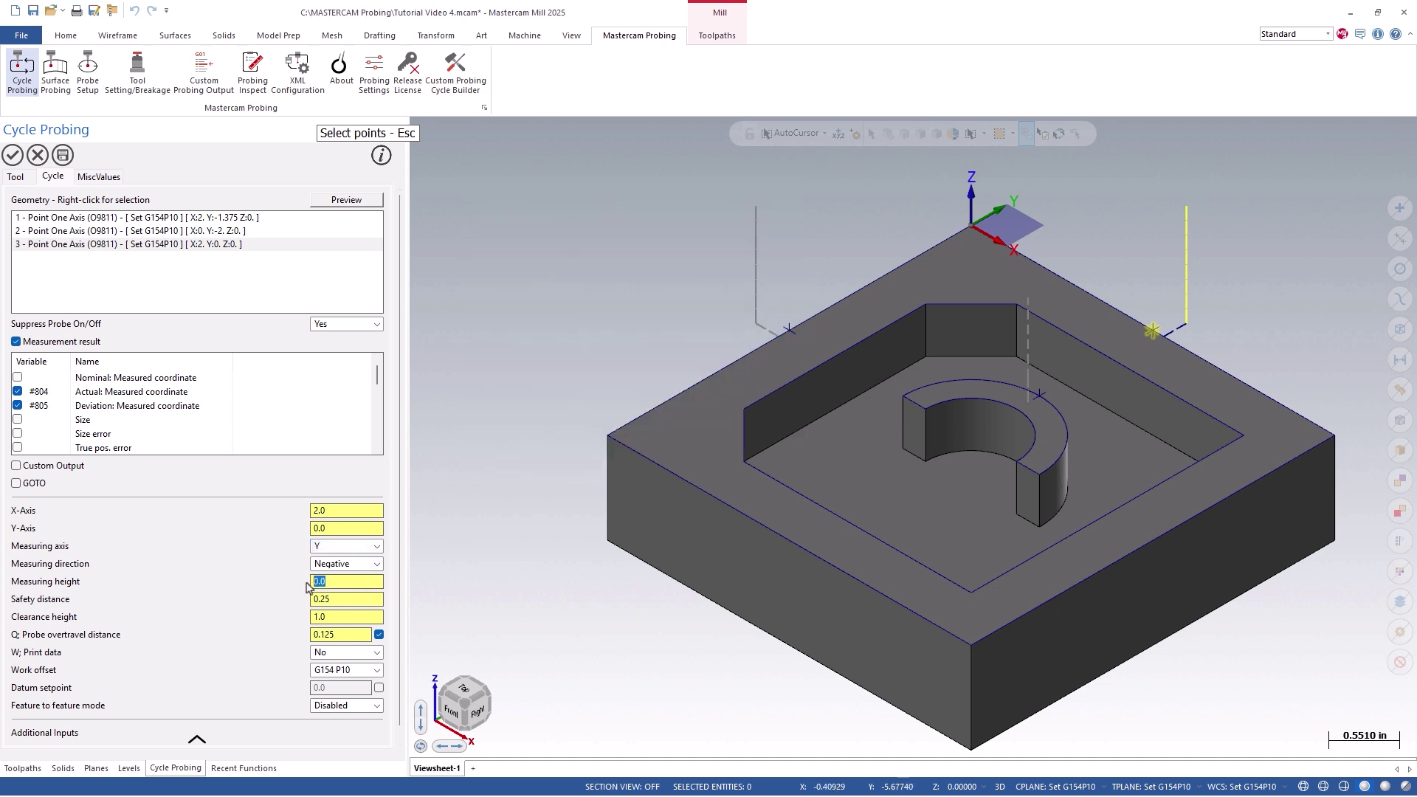
{"action": "type", "text": ".25"}
{"action": "left_click", "coordinate": [239, 232]}
{"action": "double_click", "coordinate": [313, 582]}
{"action": "type", "text": "-"}
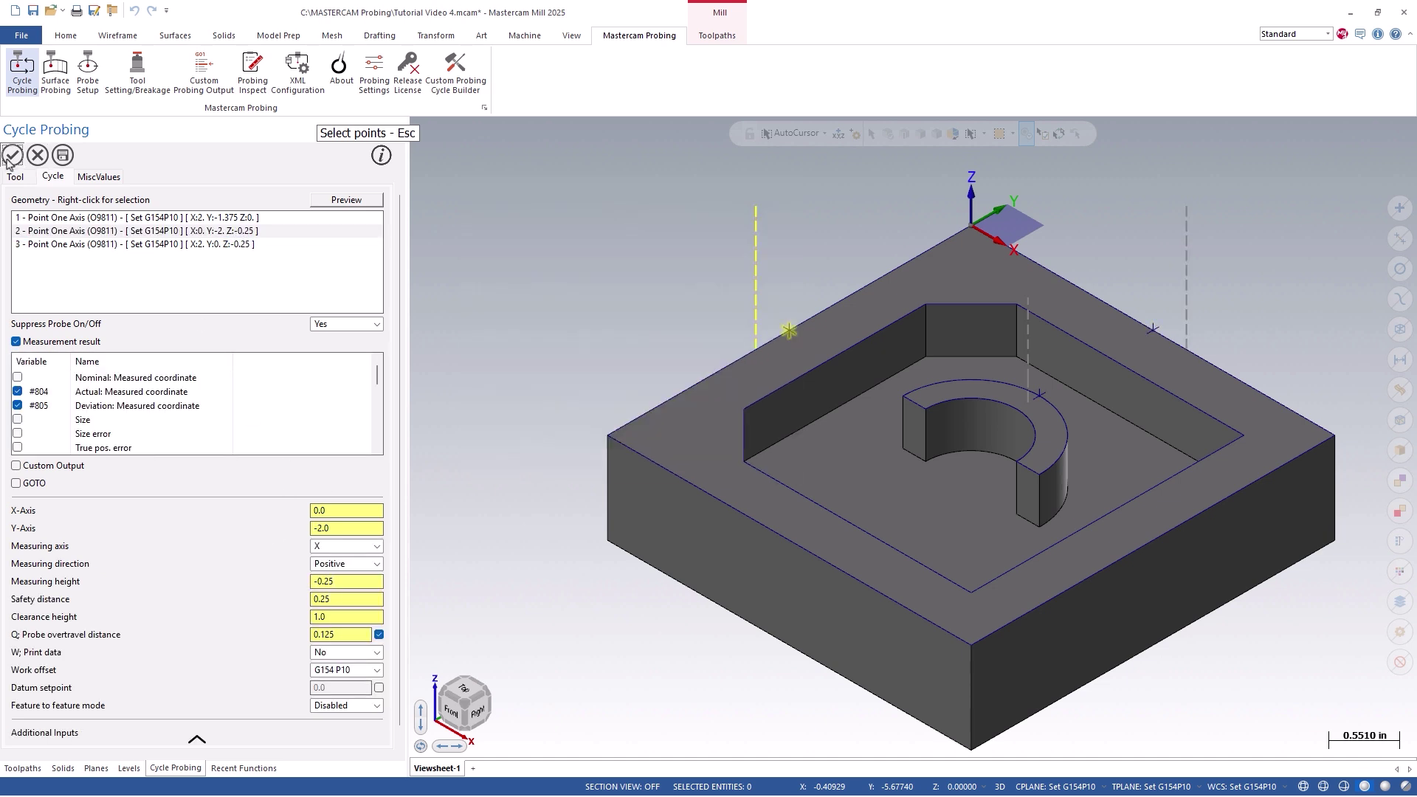
Step: Accept the Point One Axis operation and backplot it to preview the probing motion
{"action": "left_click", "coordinate": [13, 156]}
{"action": "left_click", "coordinate": [23, 769]}
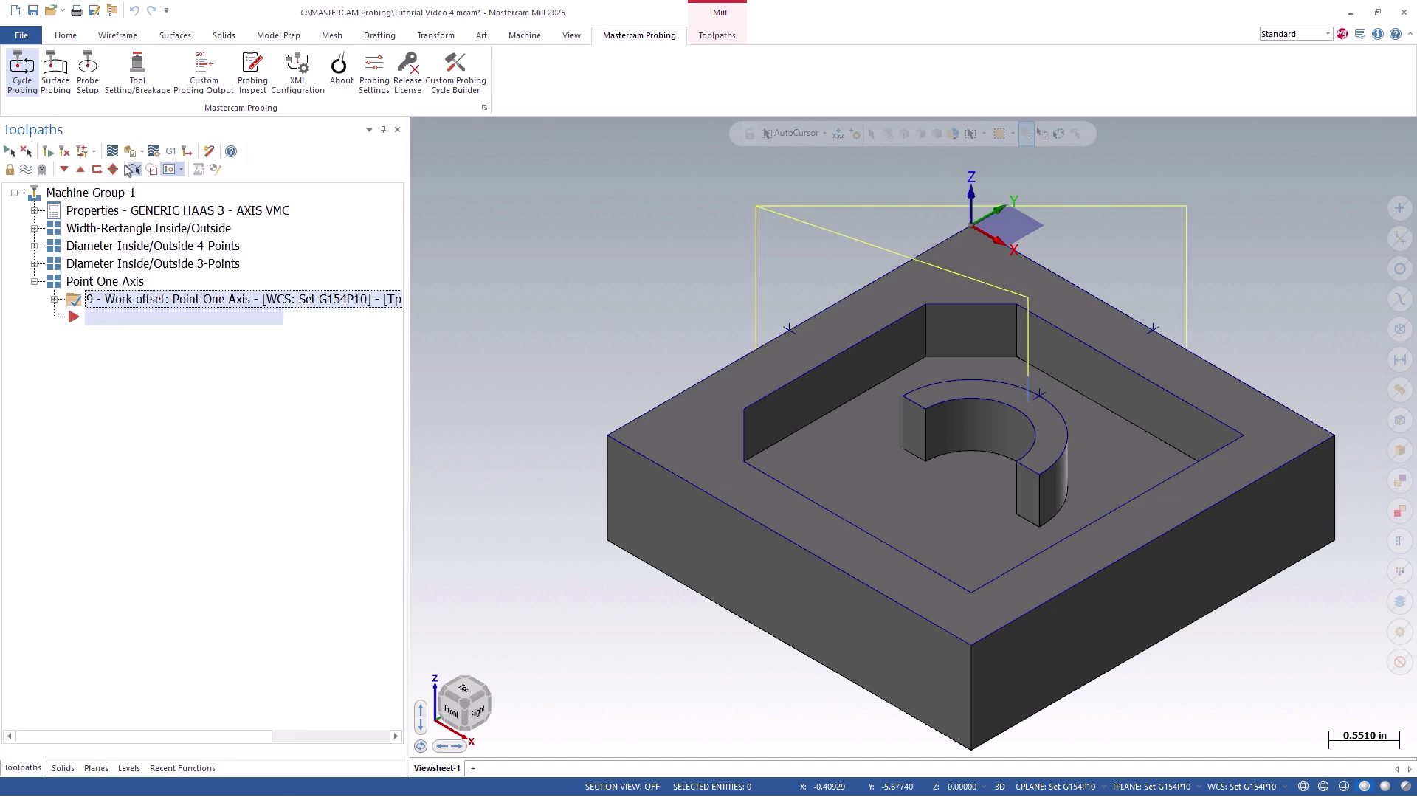
{"action": "left_click", "coordinate": [118, 151]}
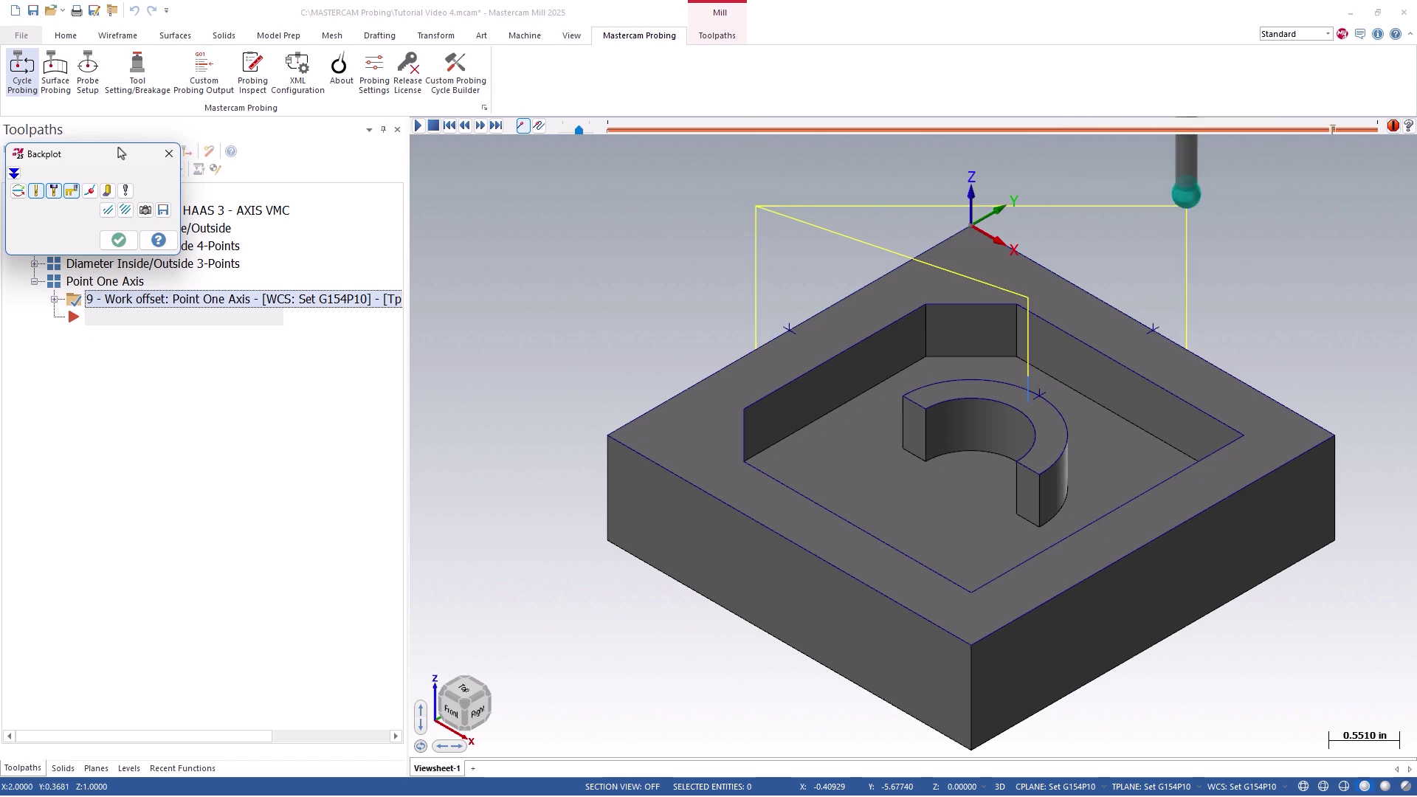
{"action": "left_click", "coordinate": [118, 240]}
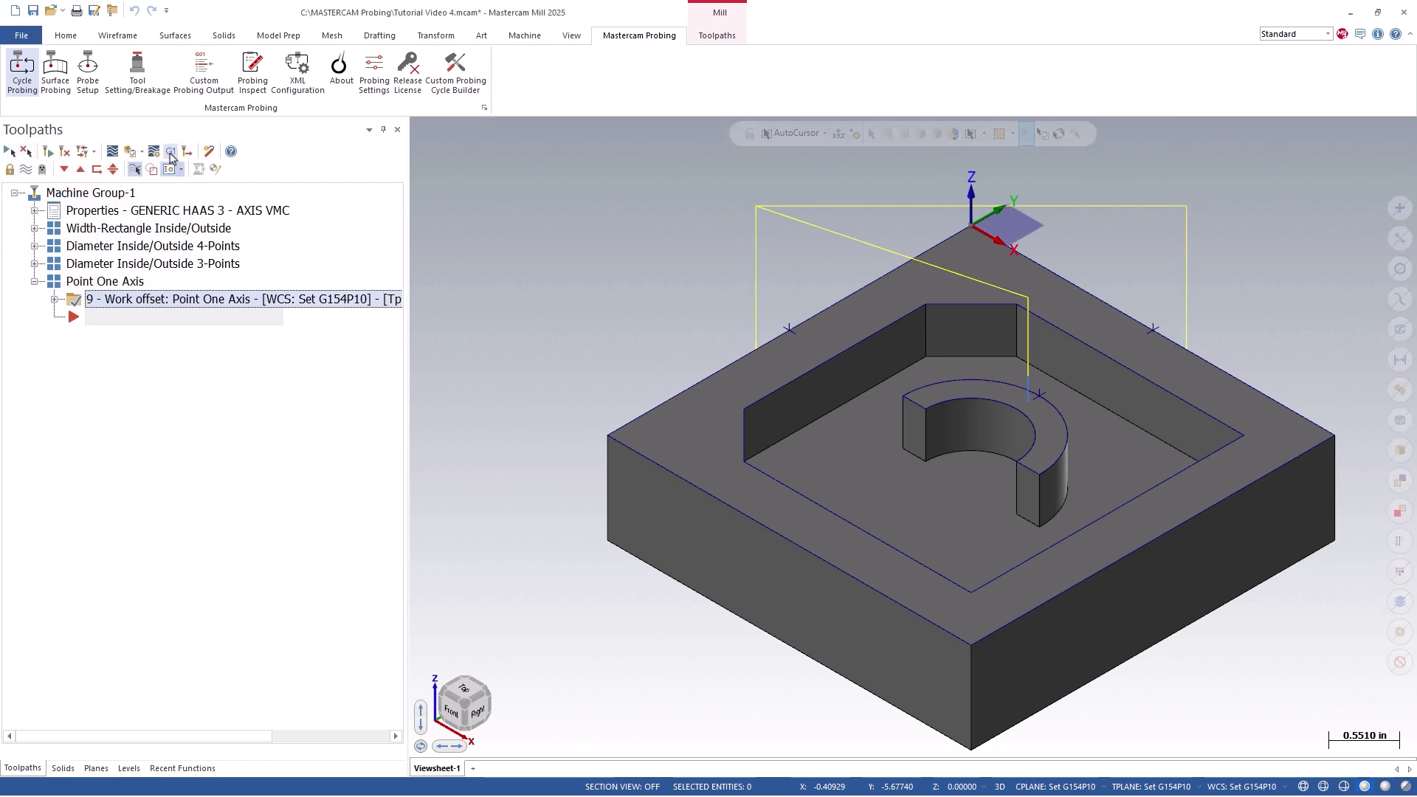
Step: Post the selected operation to NC, overwriting the existing file
{"action": "left_click", "coordinate": [170, 155]}
{"action": "left_click", "coordinate": [49, 257]}
{"action": "left_click", "coordinate": [98, 439]}
{"action": "left_click", "coordinate": [720, 445]}
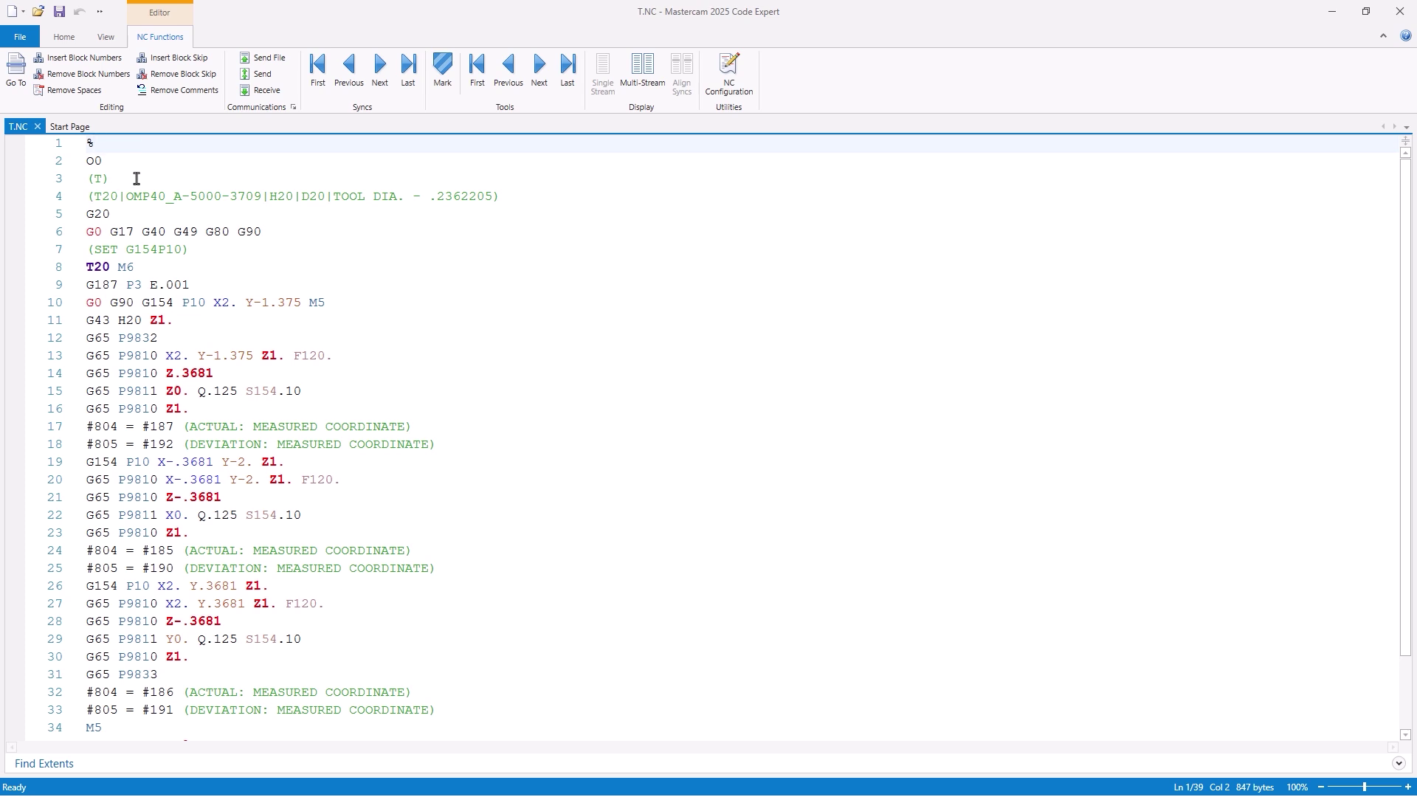
{"action": "left_click", "coordinate": [82, 337]}
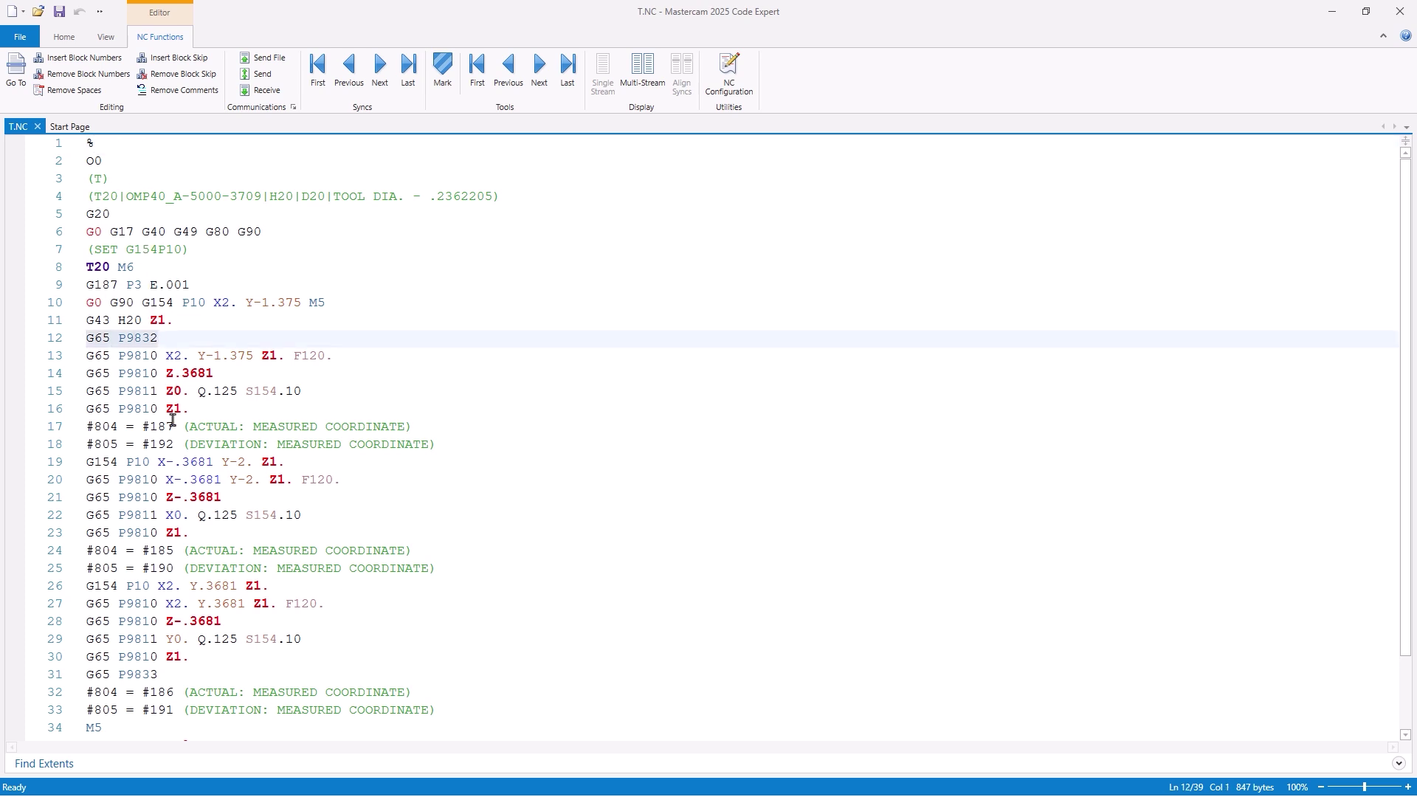
{"action": "left_click", "coordinate": [87, 675]}
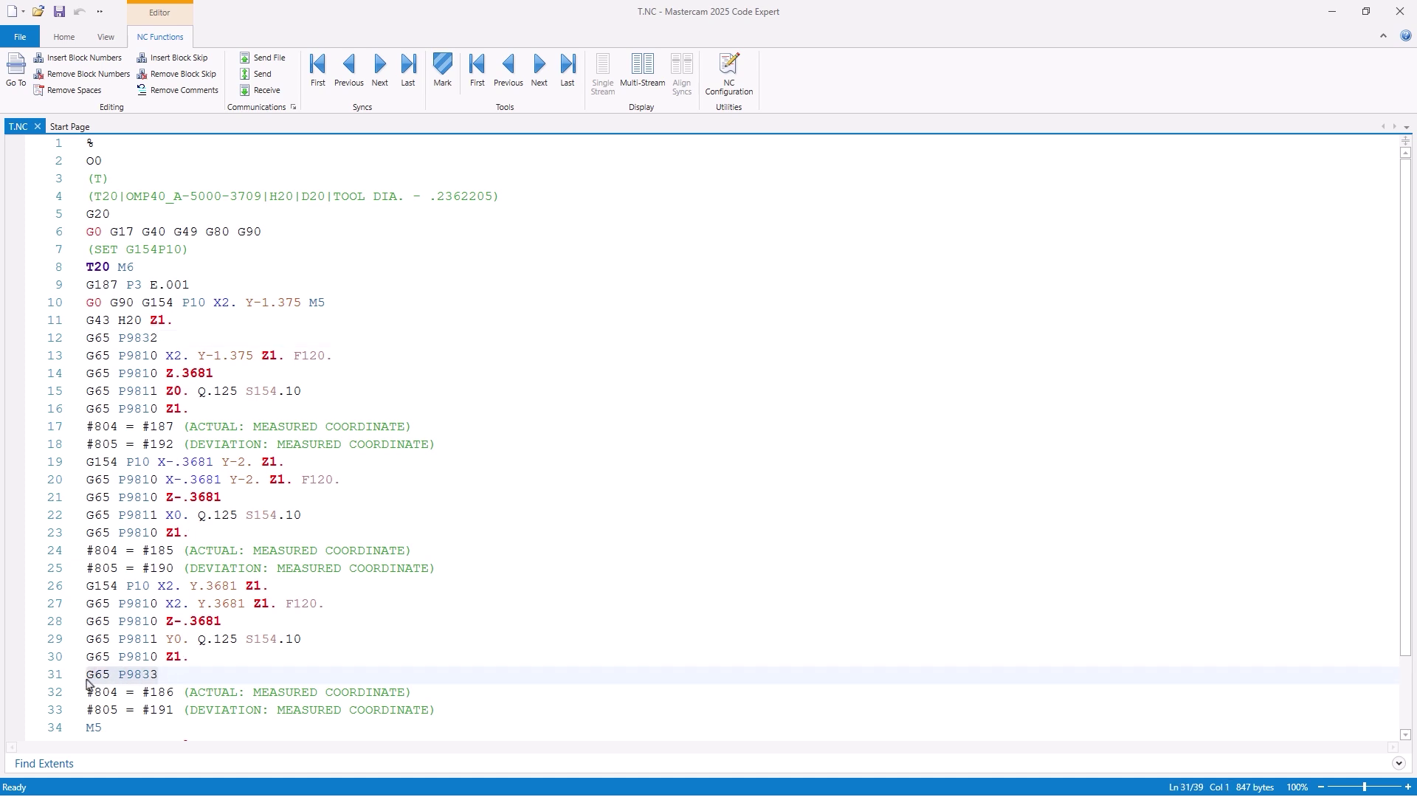
{"action": "left_click", "coordinate": [83, 355]}
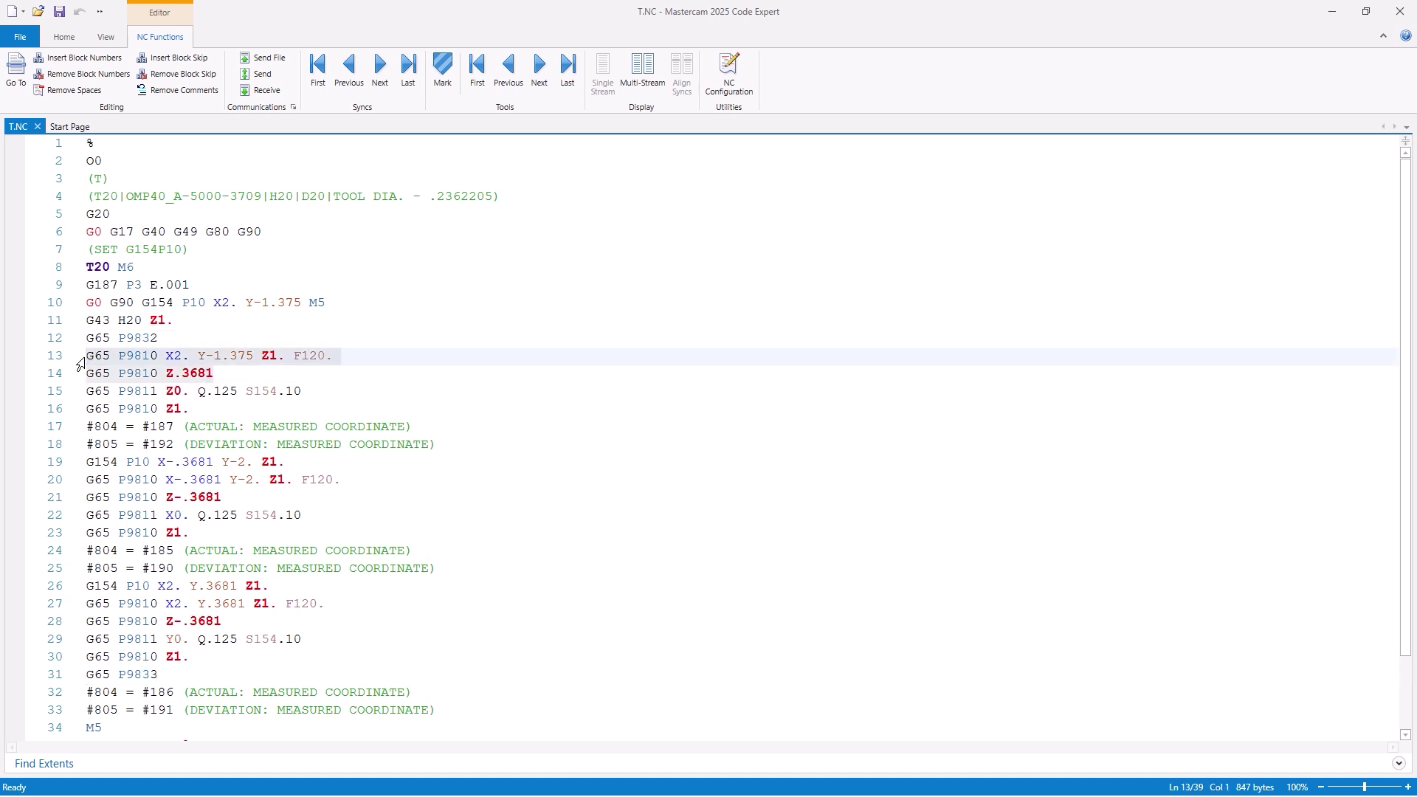
{"action": "left_click_drag", "start_coordinate": [213, 411], "coordinate": [78, 409]}
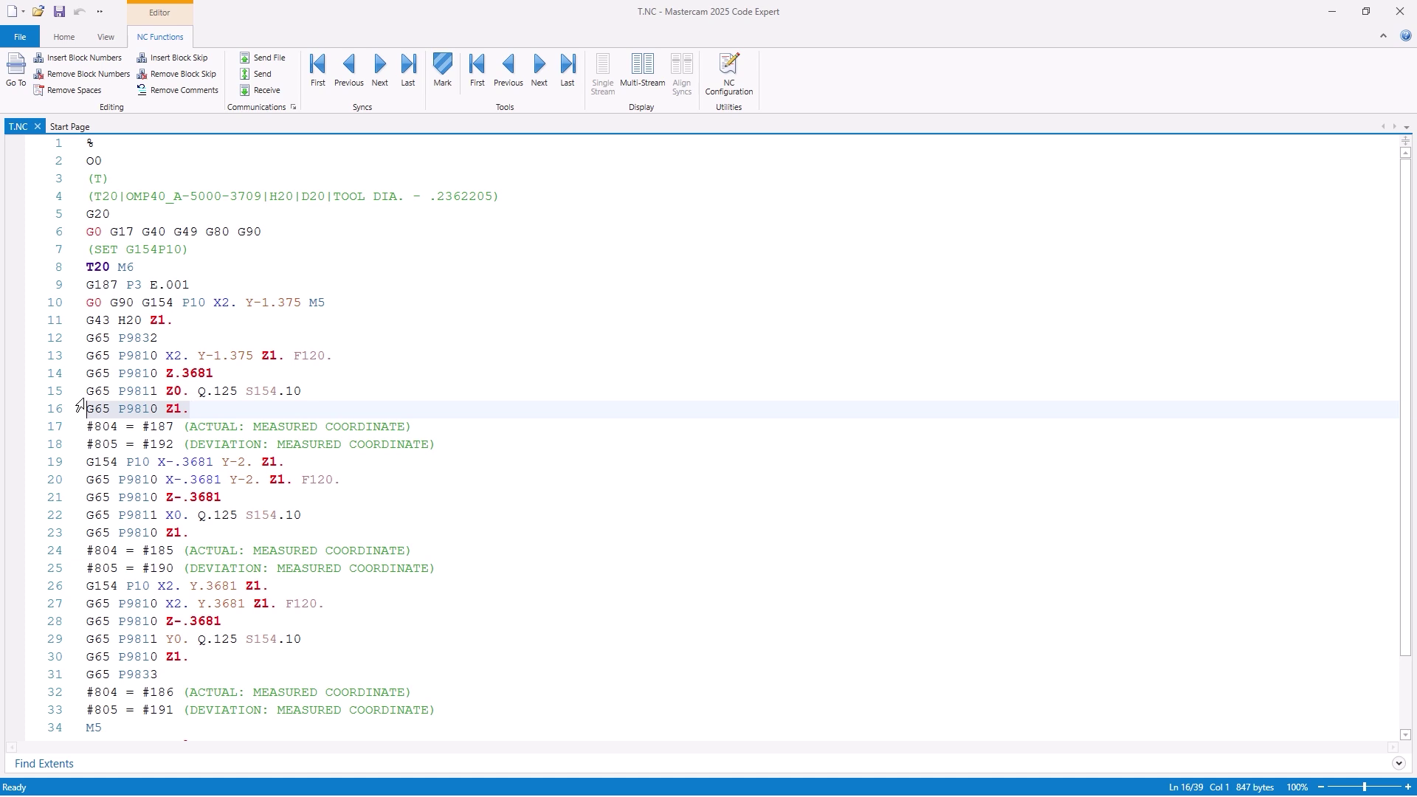
{"action": "left_click", "coordinate": [88, 391]}
{"action": "left_click_drag", "start_coordinate": [97, 392], "coordinate": [189, 392]}
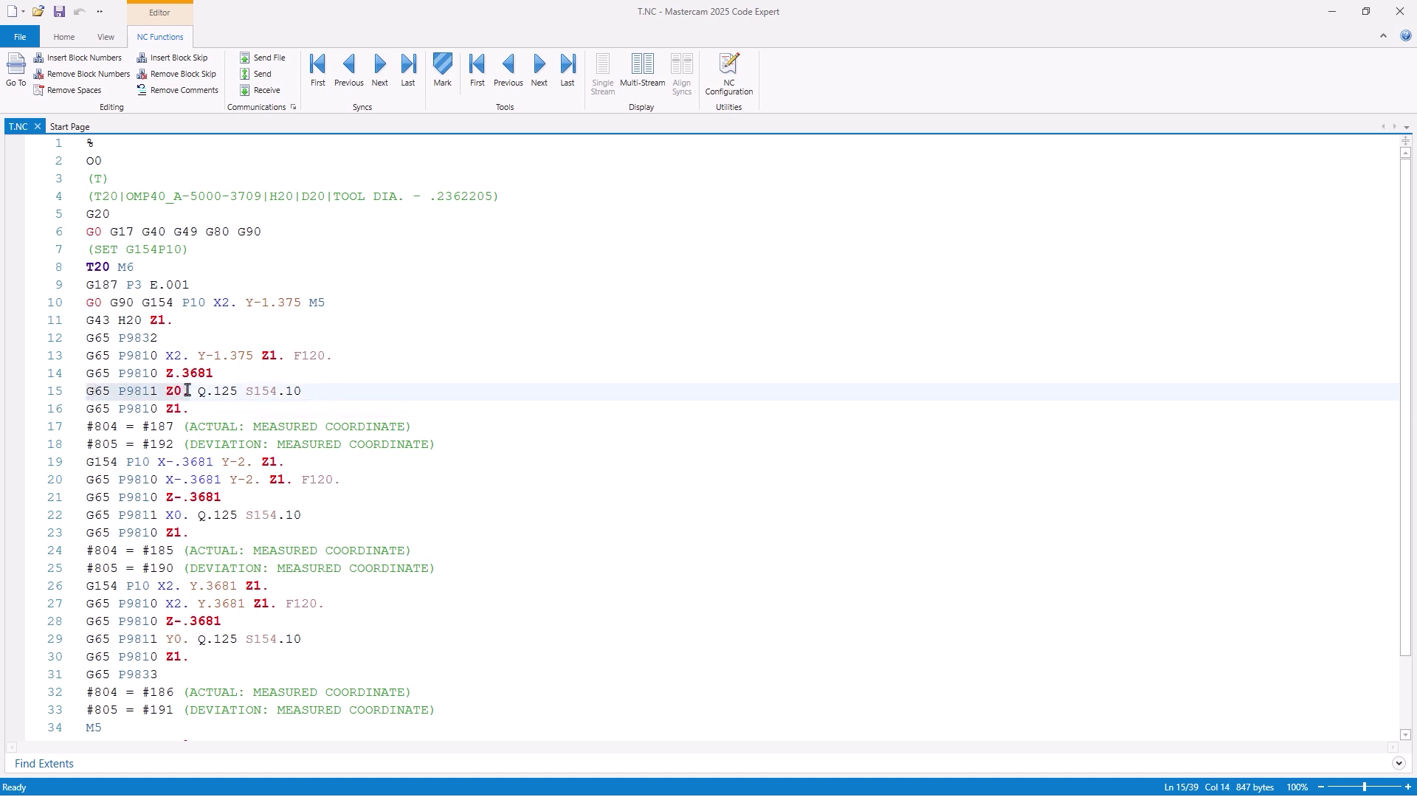
{"action": "left_click", "coordinate": [189, 391]}
{"action": "double_click", "coordinate": [221, 391]}
{"action": "left_click_drag", "start_coordinate": [244, 392], "coordinate": [307, 391]}
{"action": "left_click", "coordinate": [318, 392]}
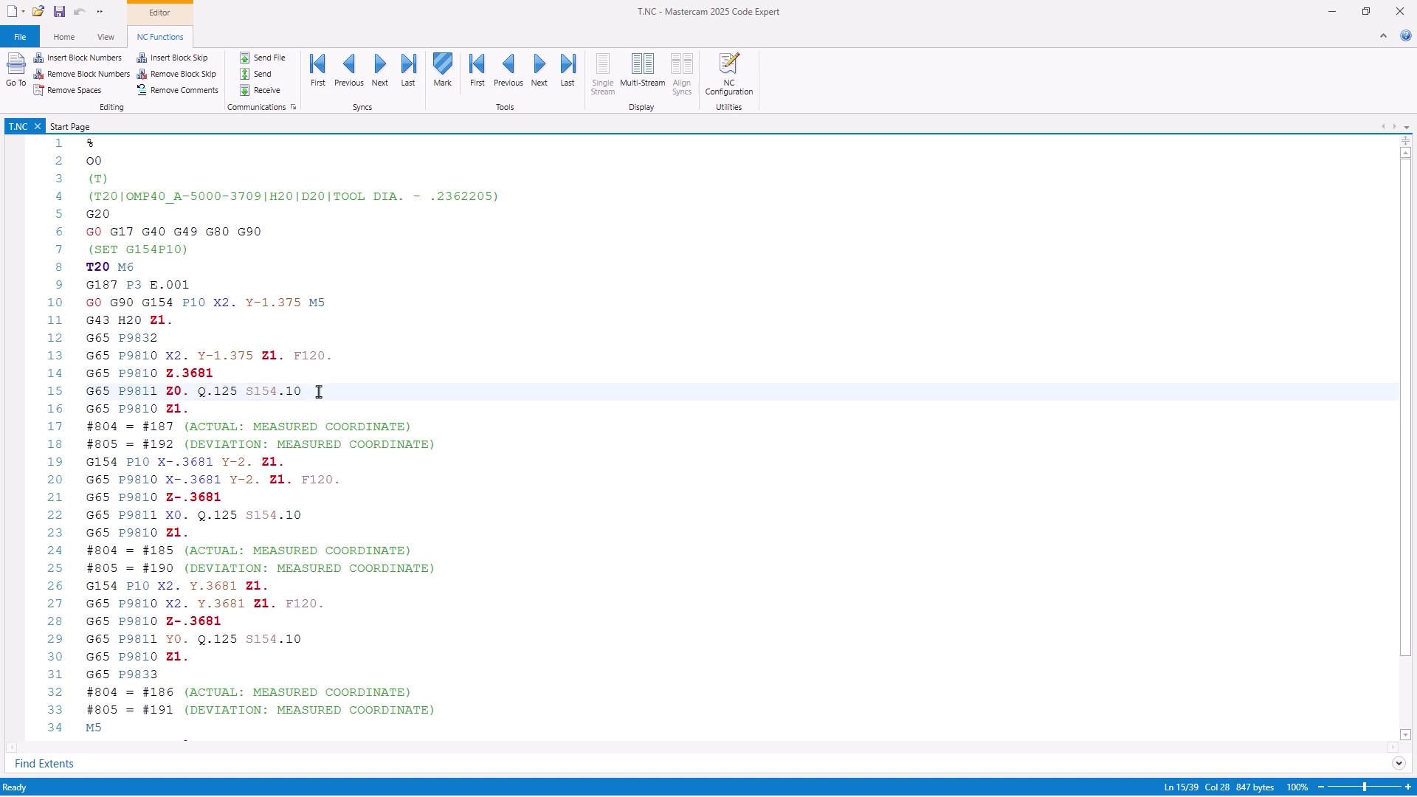
{"action": "left_click_drag", "start_coordinate": [443, 444], "coordinate": [75, 428]}
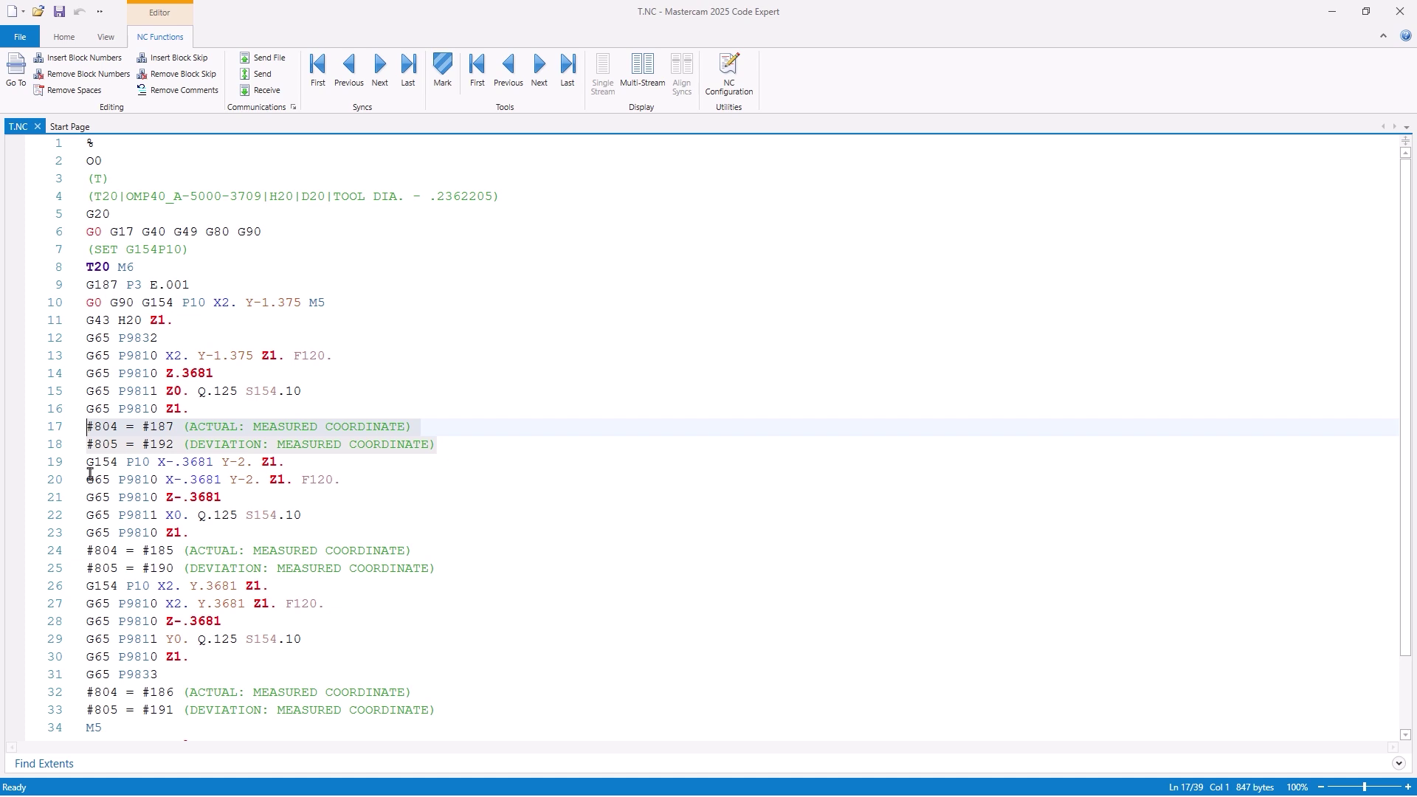
{"action": "left_click_drag", "start_coordinate": [88, 480], "coordinate": [342, 662]}
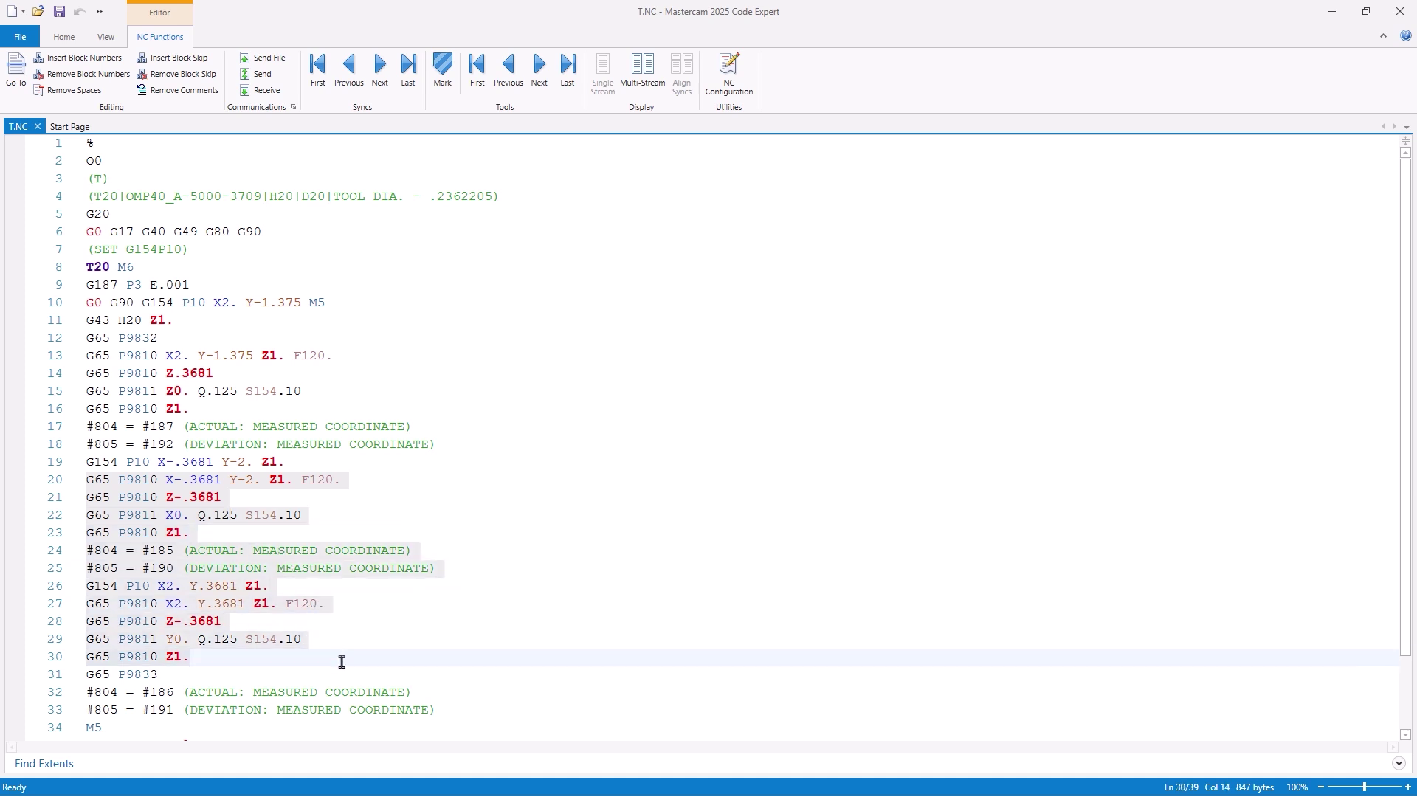
{"action": "left_click", "coordinate": [342, 662]}
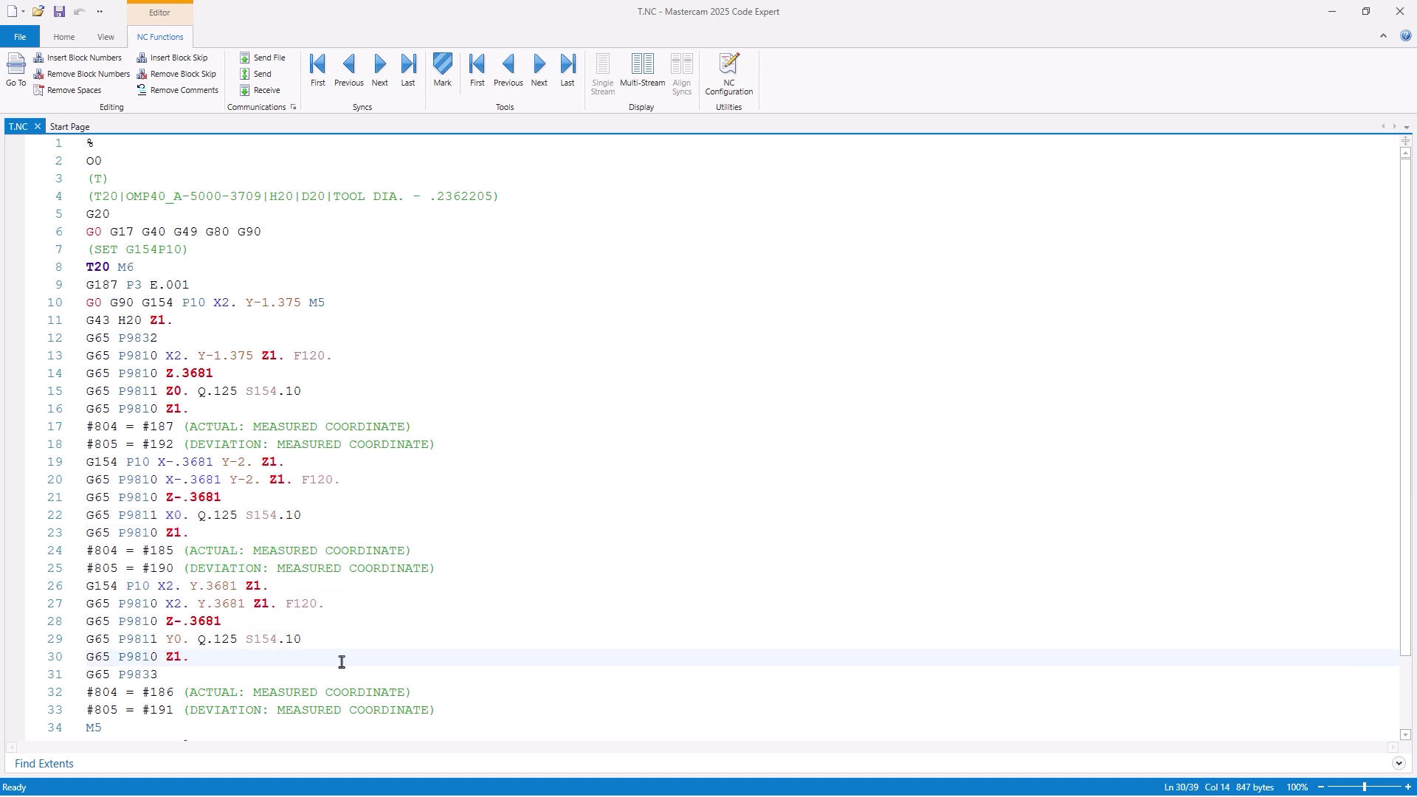